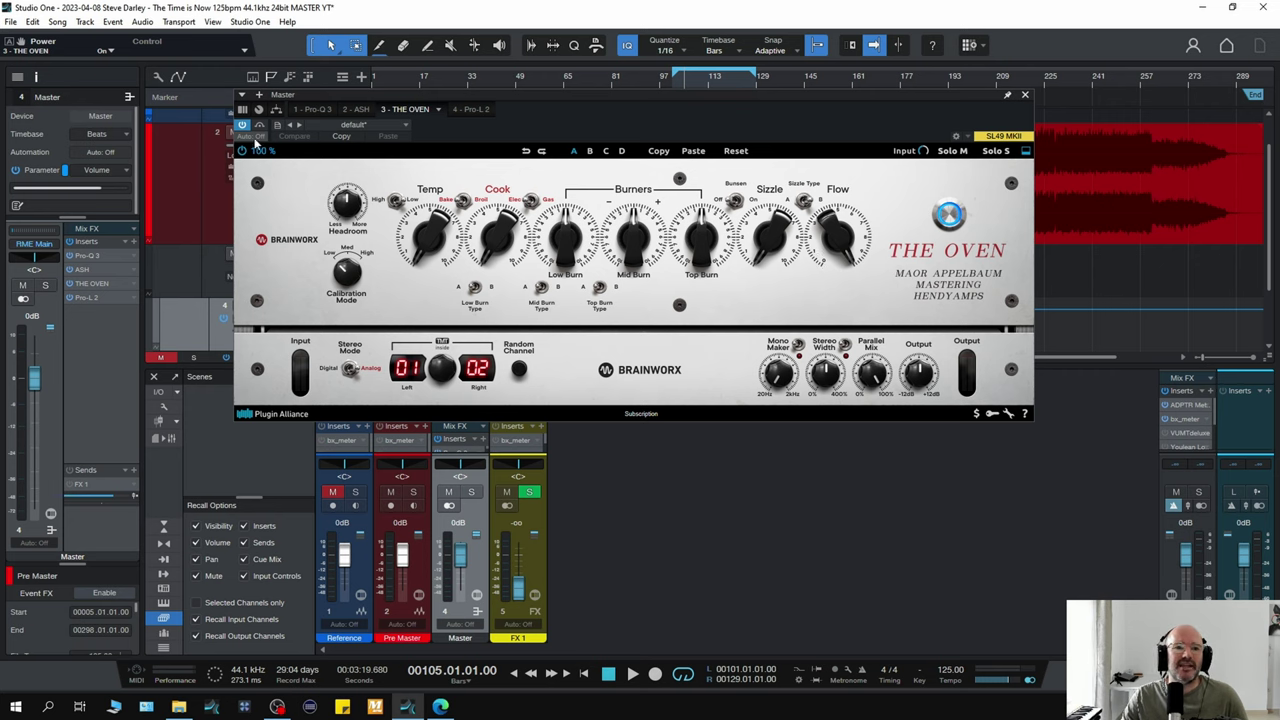
{"action": "left_click", "coordinate": [318, 110]}
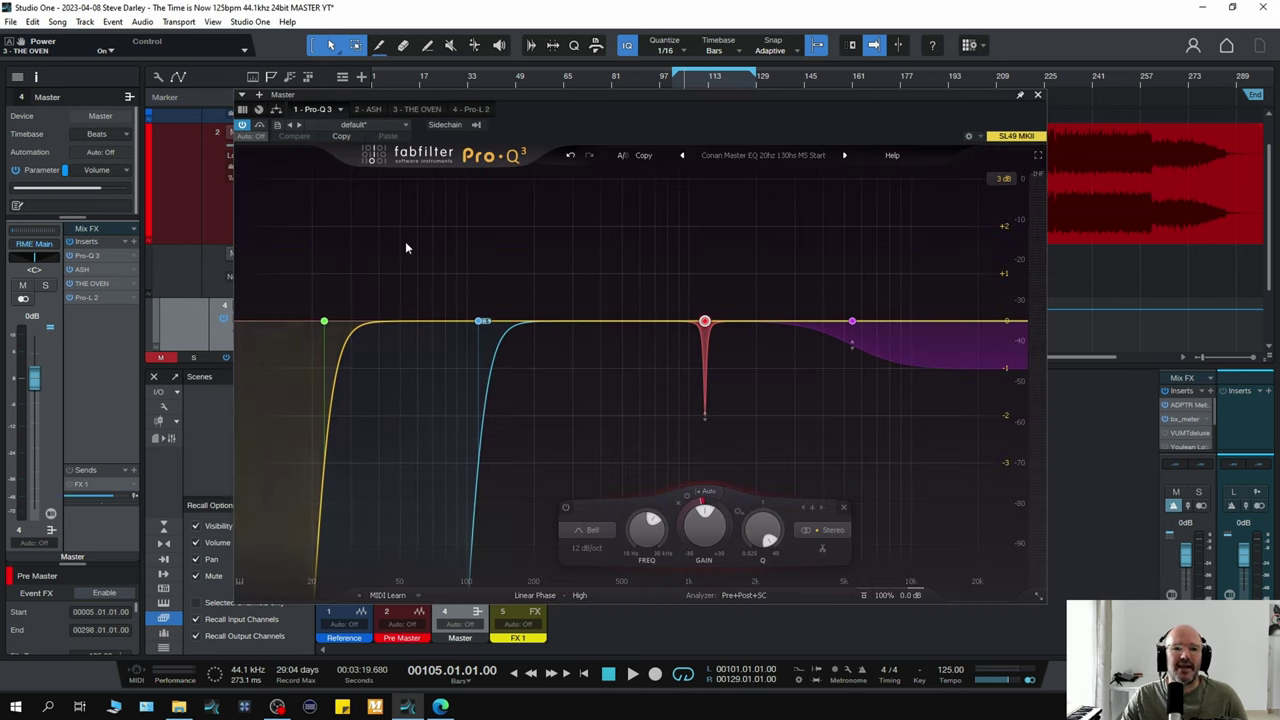
{"action": "left_click", "coordinate": [371, 110]}
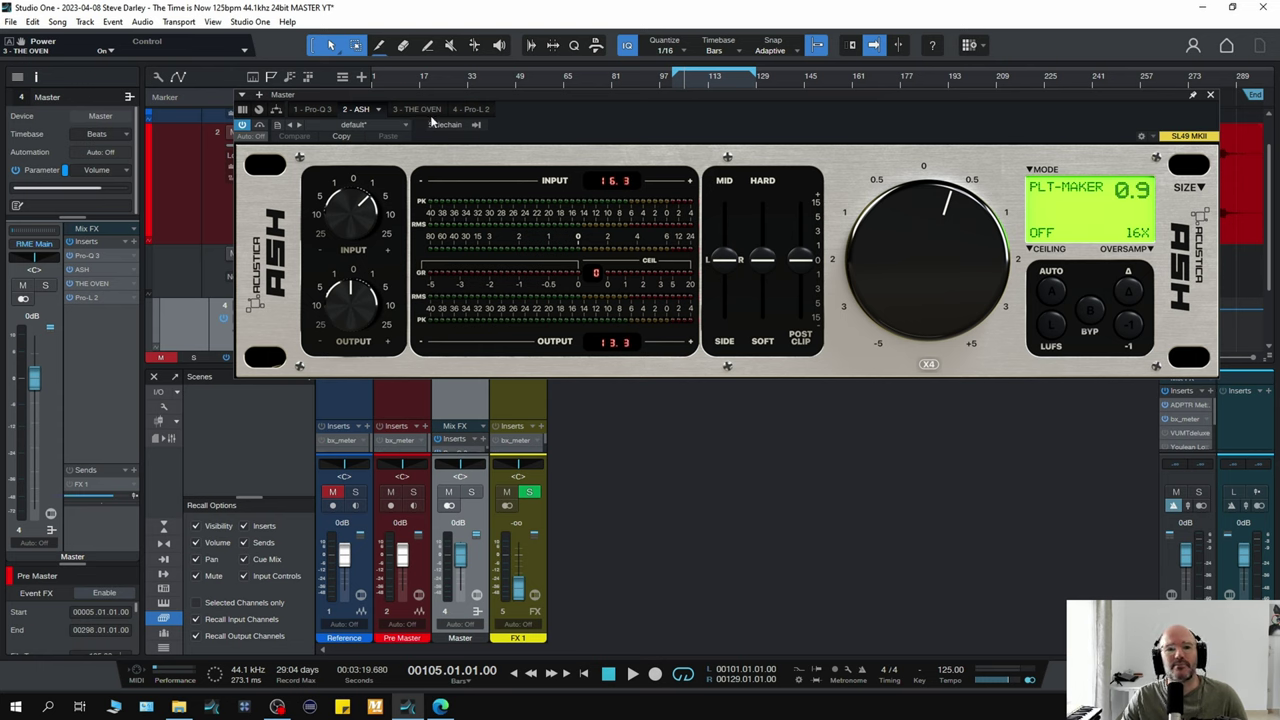
{"action": "left_click", "coordinate": [467, 109]}
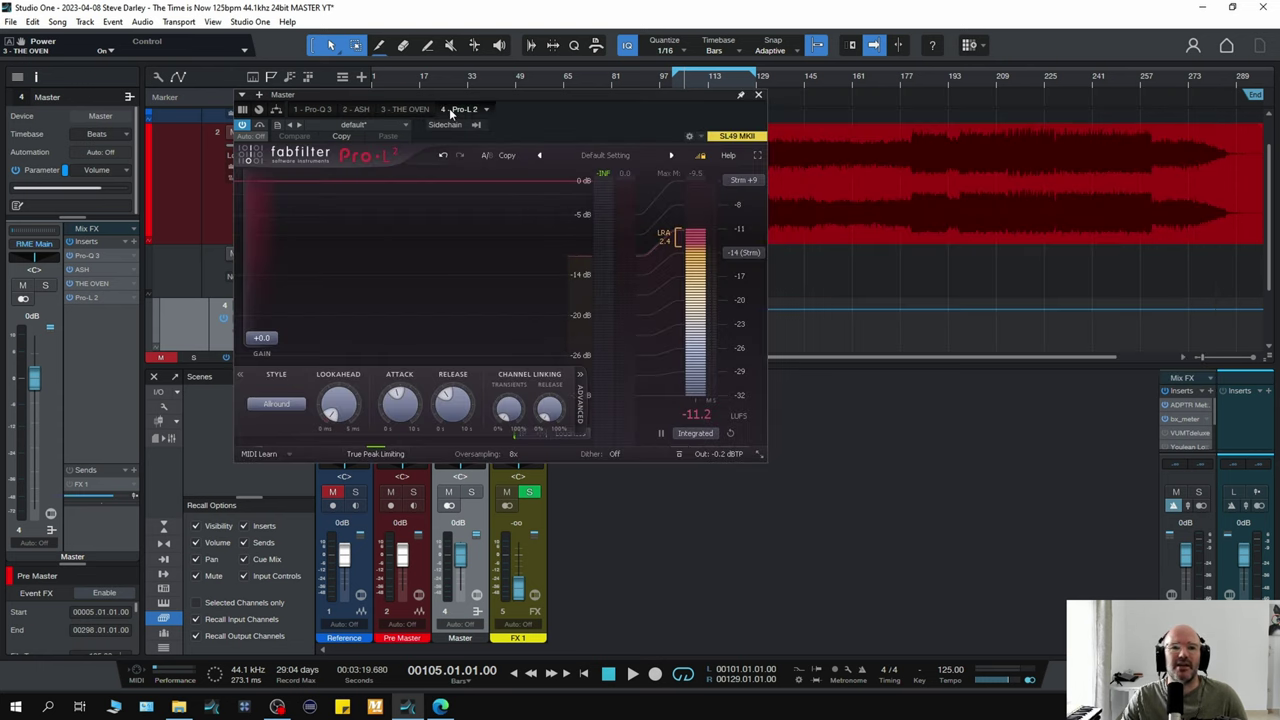
{"action": "left_click", "coordinate": [412, 109]}
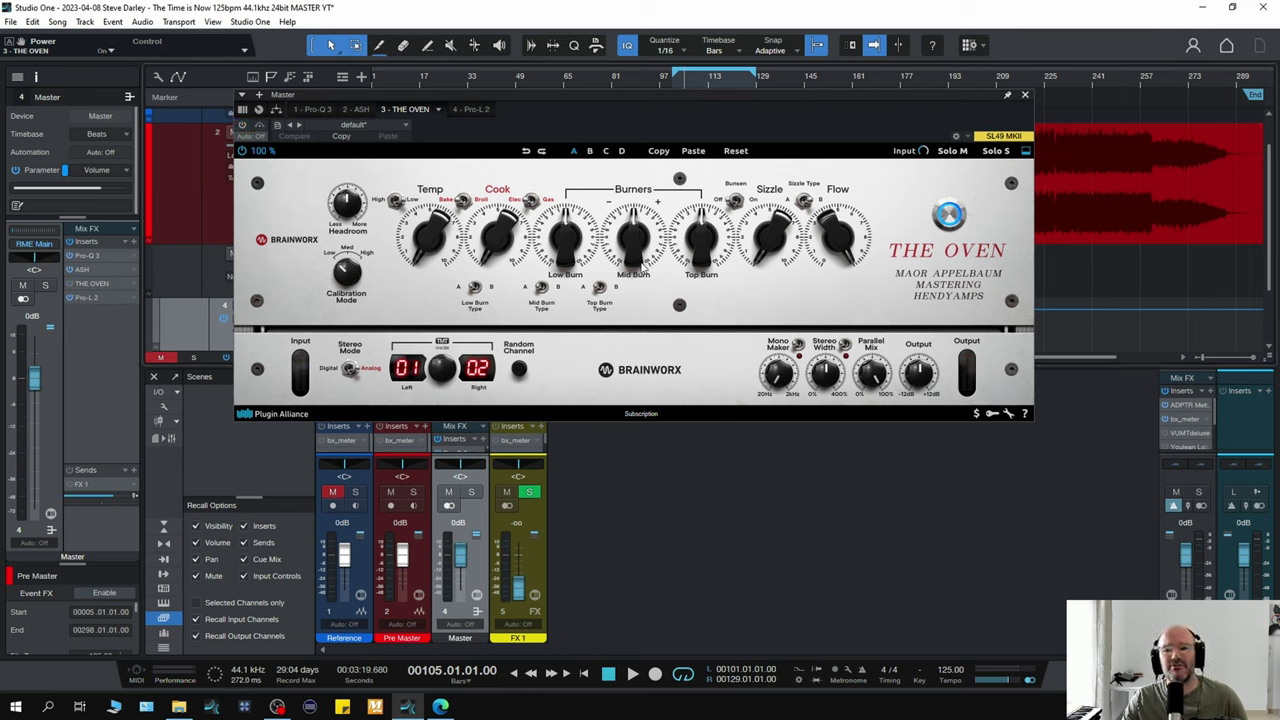
{"action": "key", "text": "space"}
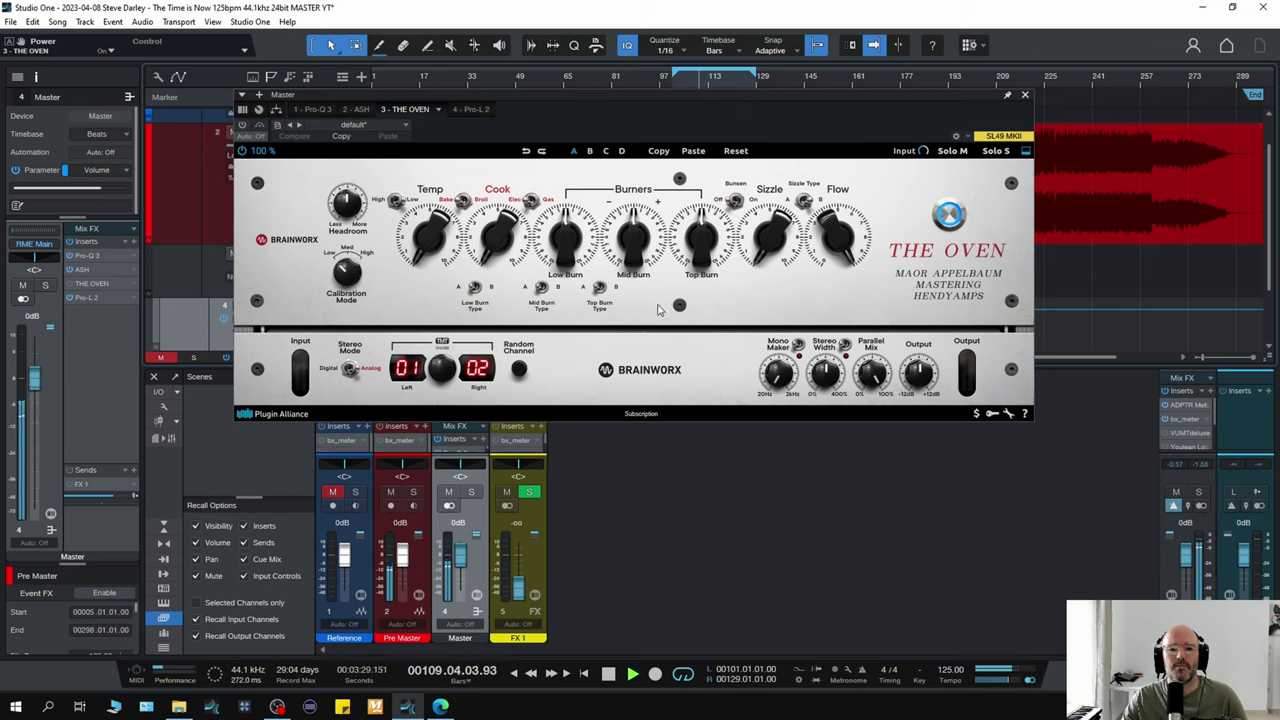
{"action": "key", "text": "space"}
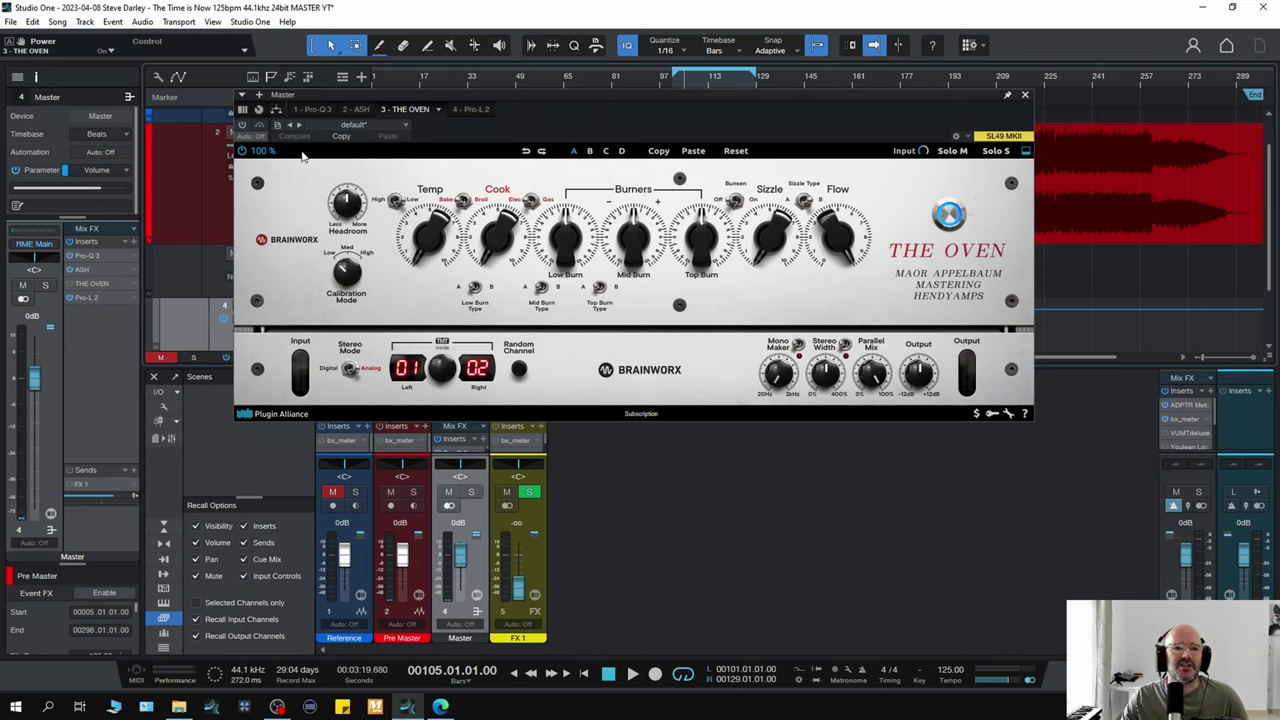
Step: Toggle the Pro-Q 3 112 Hz low-cut band off, on and off again, then show ASH
{"action": "left_click", "coordinate": [308, 110]}
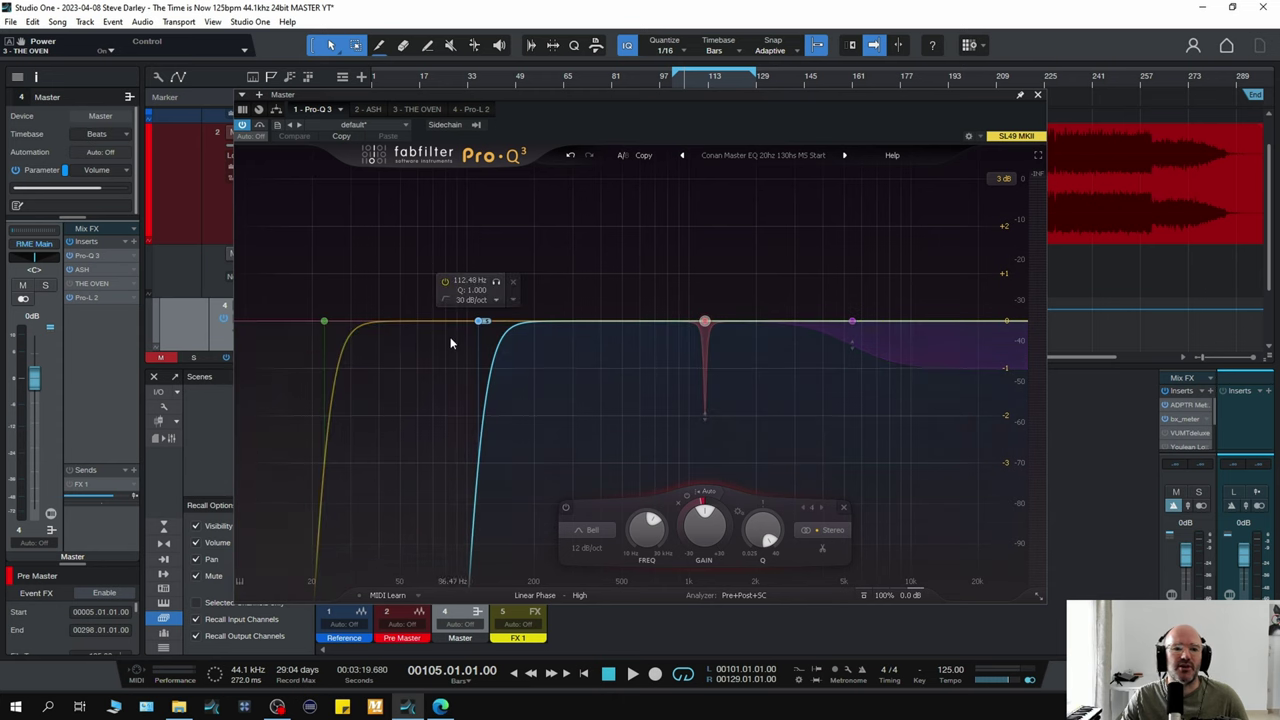
{"action": "left_click", "coordinate": [442, 281]}
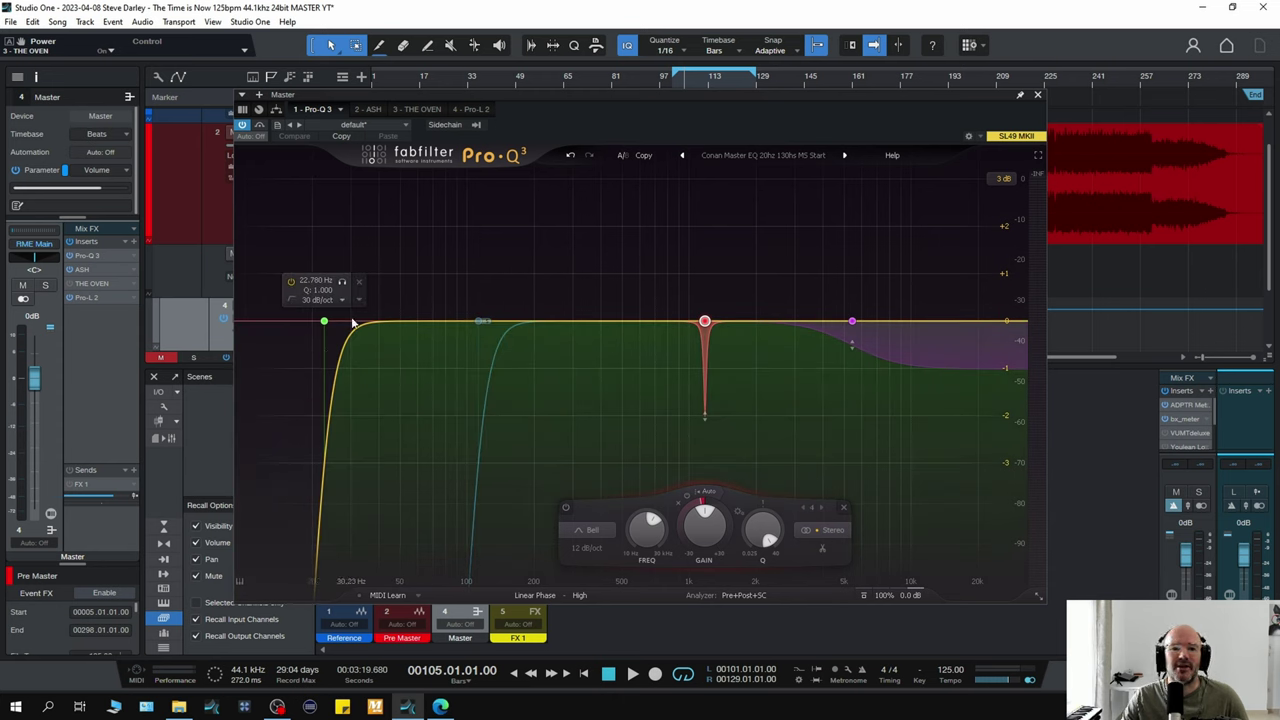
{"action": "left_click", "coordinate": [483, 322]}
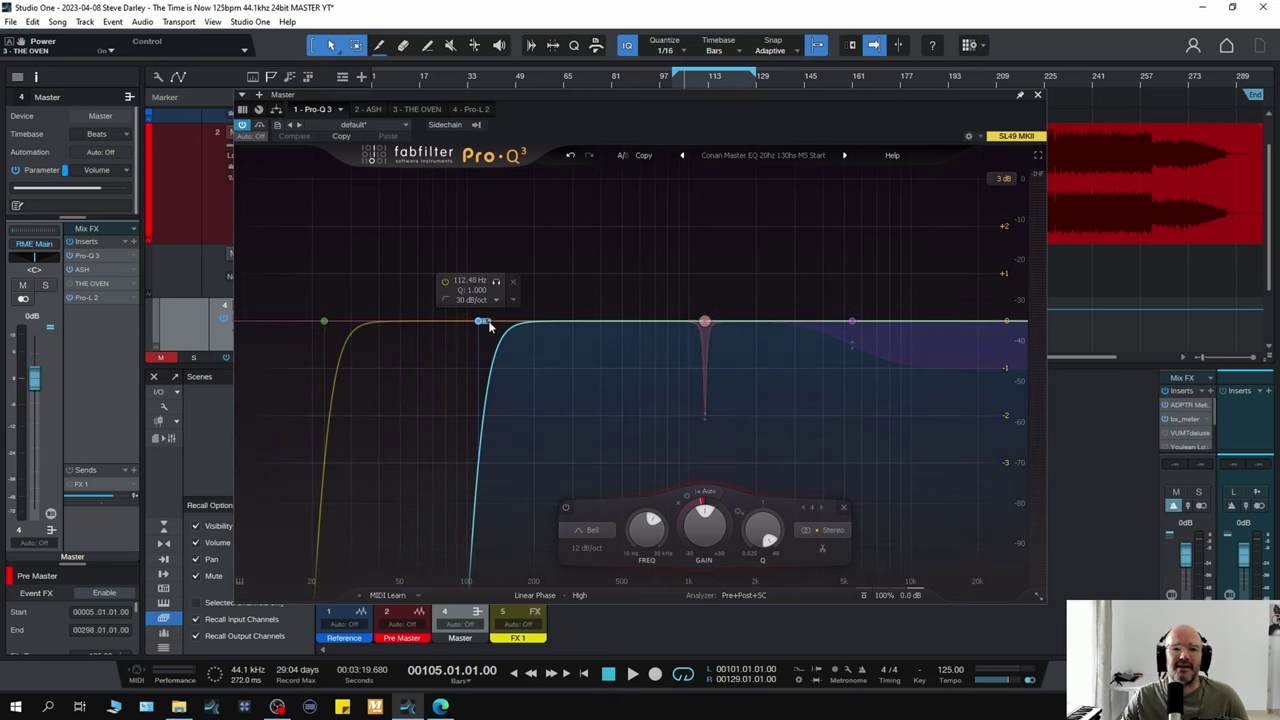
{"action": "left_click", "coordinate": [483, 322]}
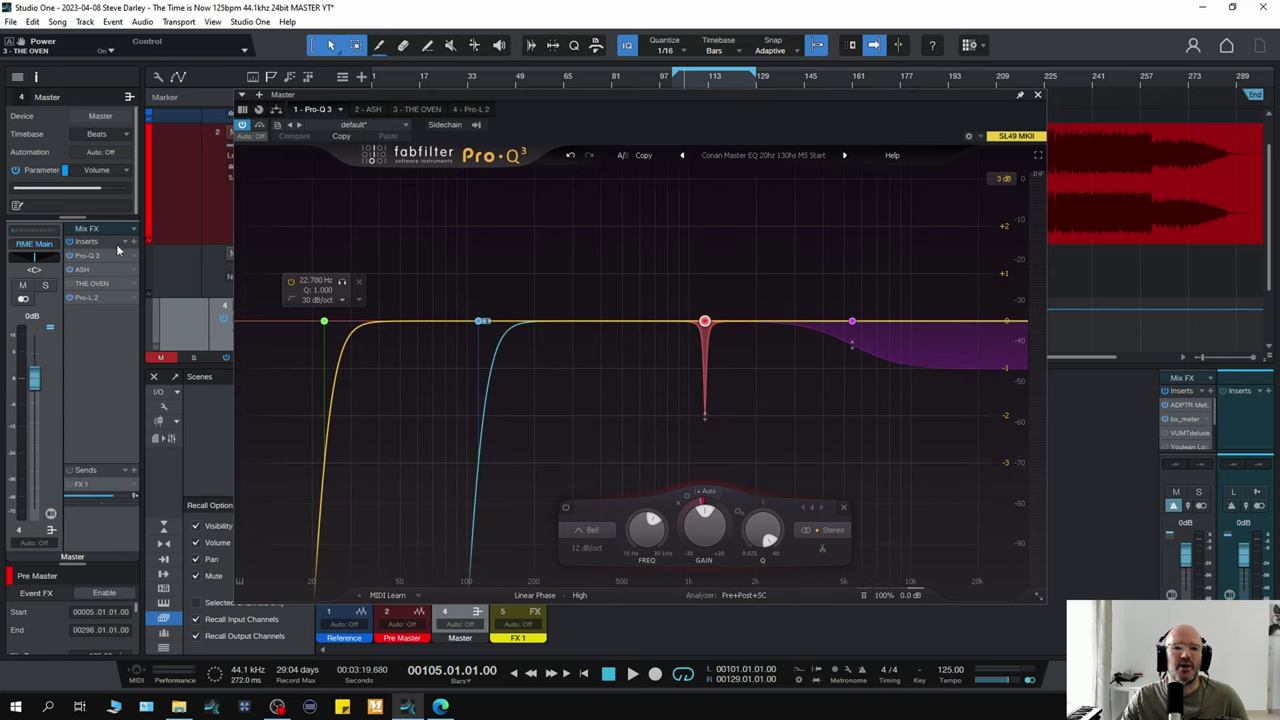
{"action": "left_click", "coordinate": [367, 110]}
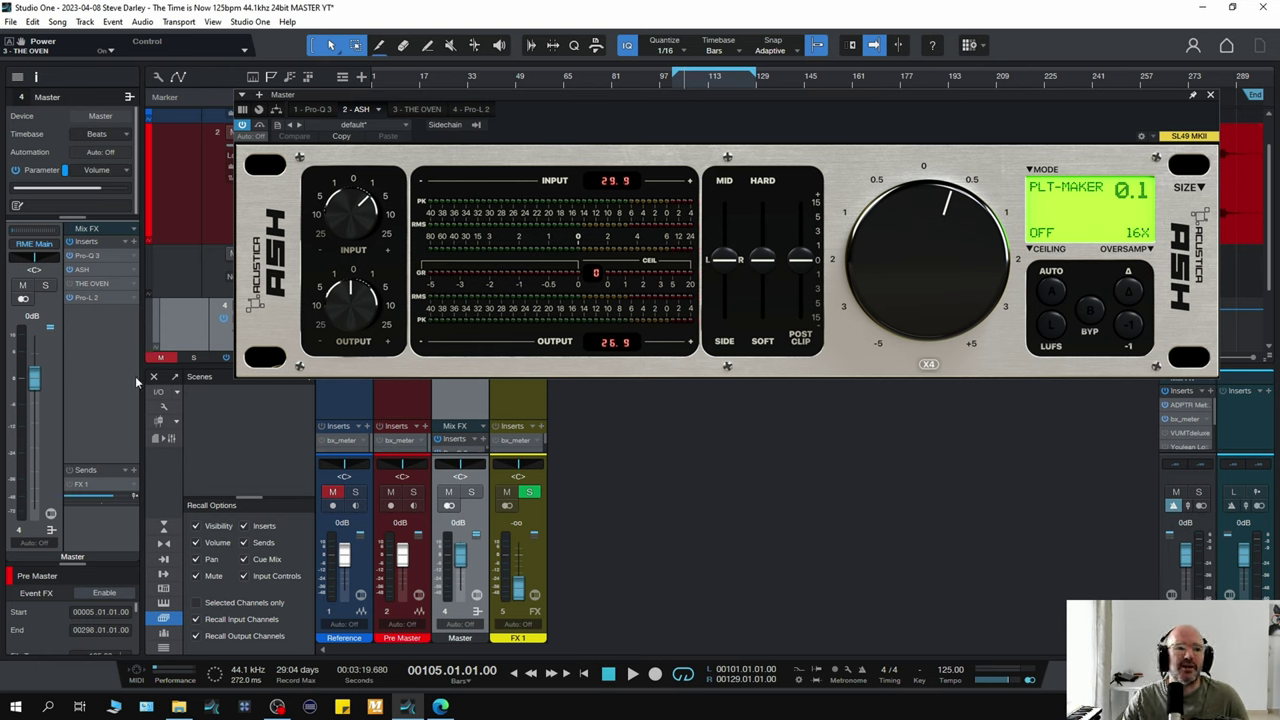
Step: Show Pro-L 2, start playback and reset its Integrated loudness measurement
{"action": "left_click", "coordinate": [476, 109]}
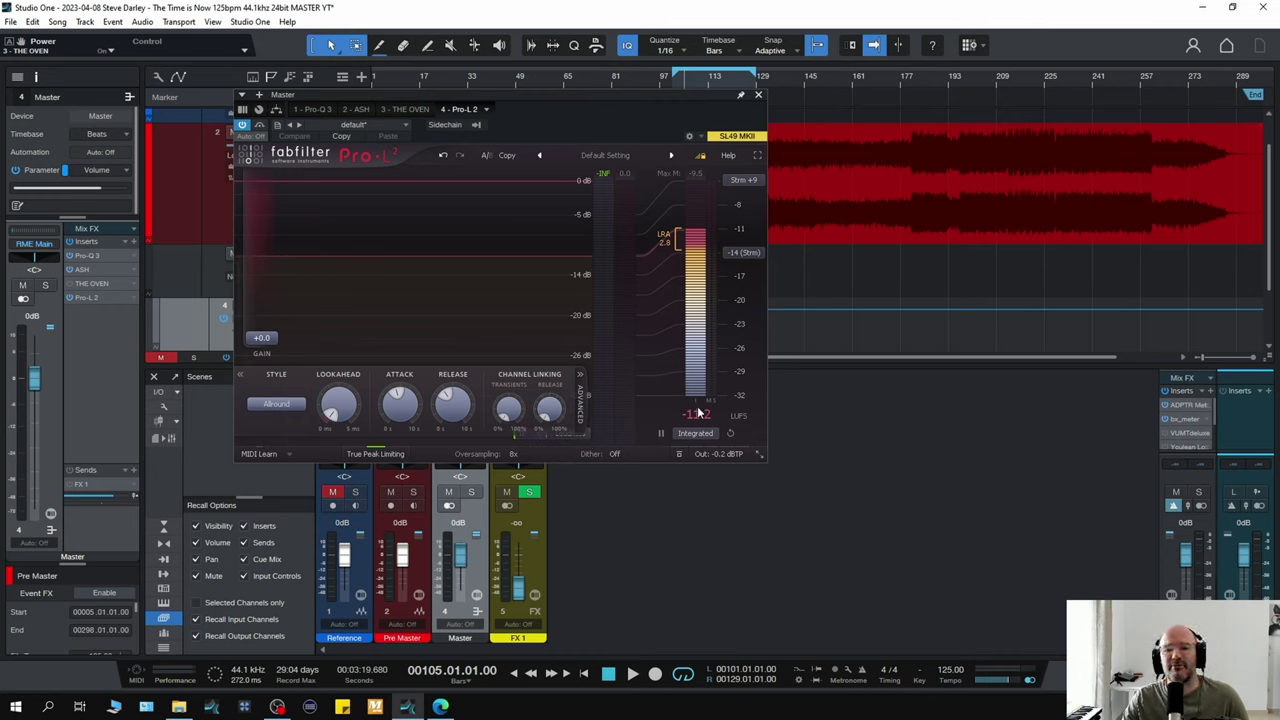
{"action": "key", "text": "space"}
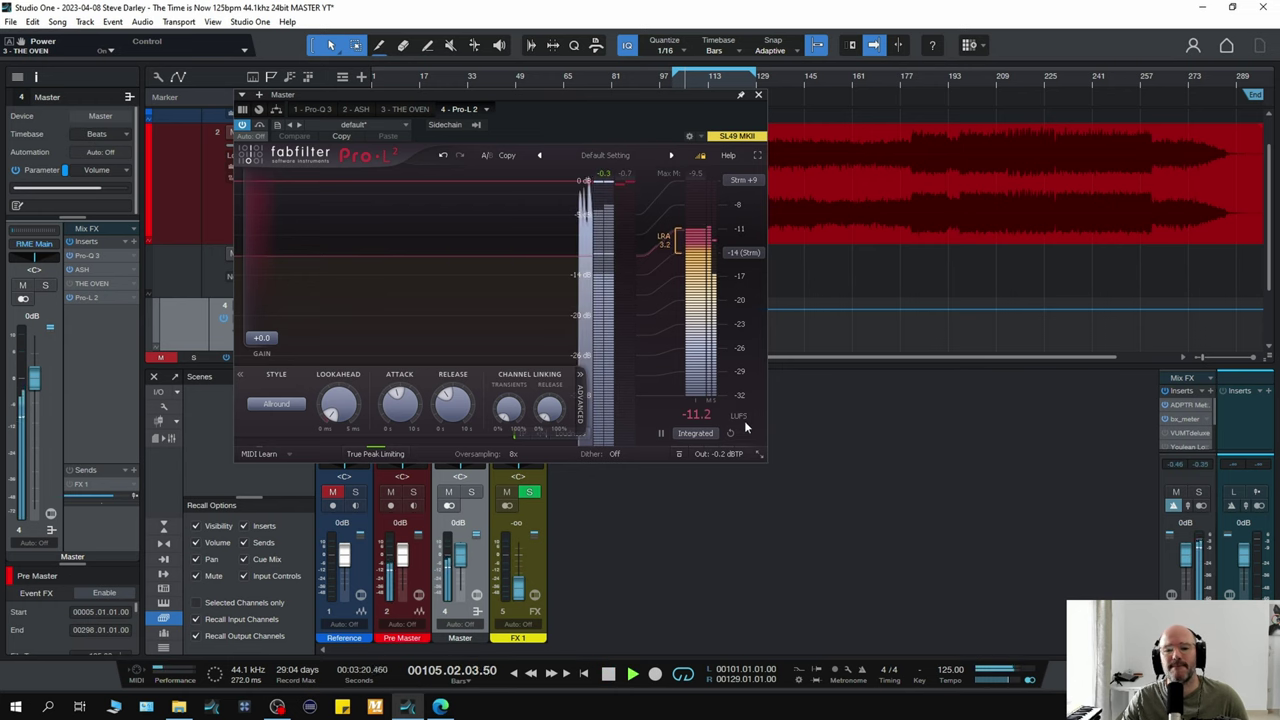
{"action": "left_click", "coordinate": [732, 433]}
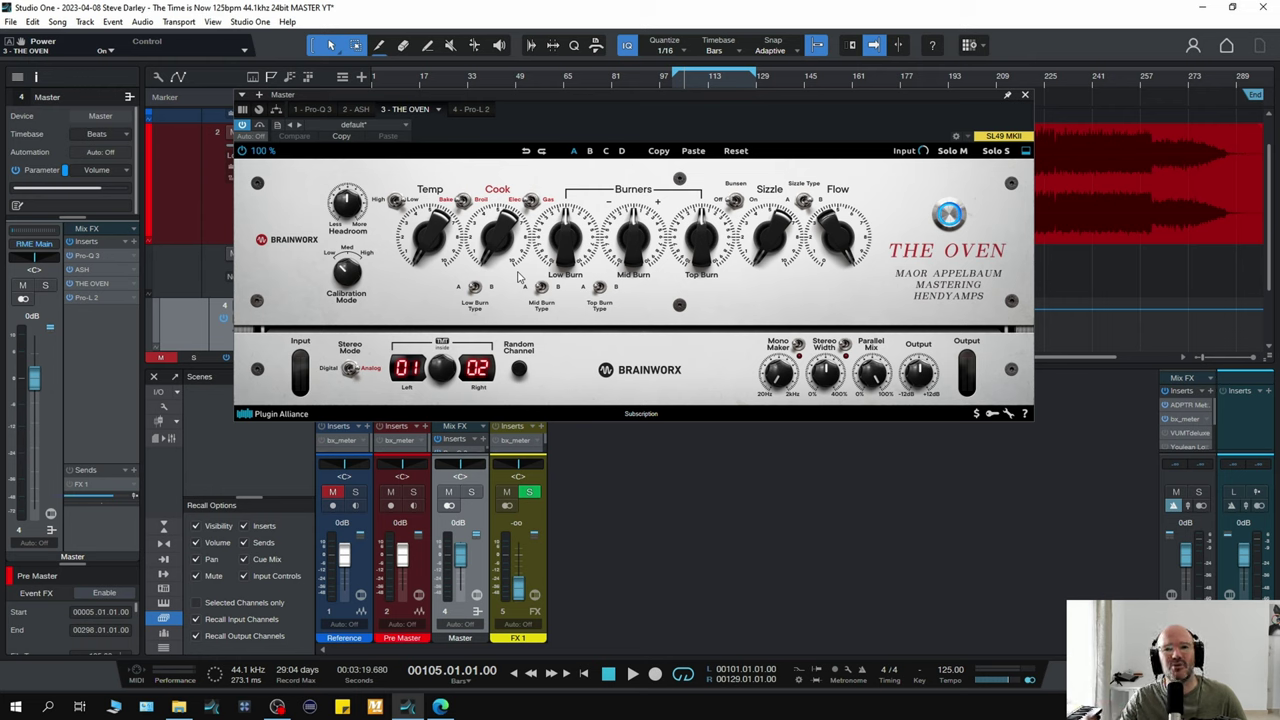
Step: While the master plays, raise The Oven's Temp, with Cook at 2.3
{"action": "key", "text": "space"}
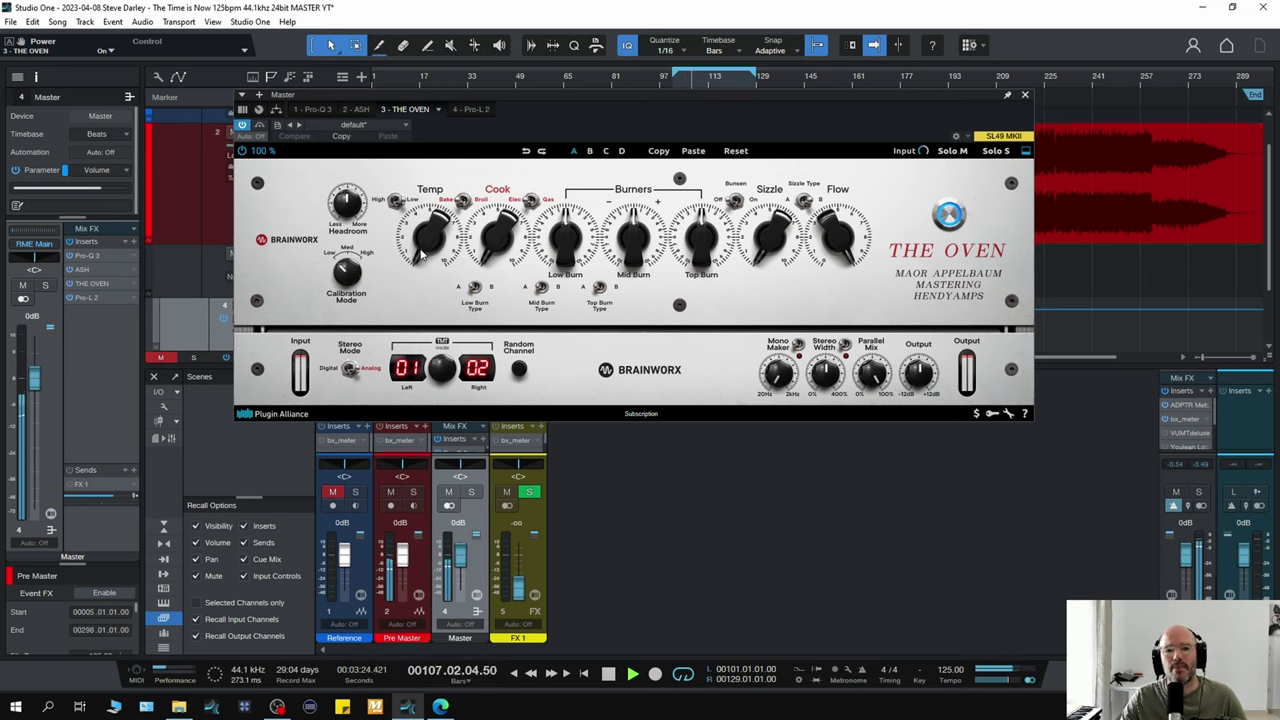
{"action": "left_click_drag", "start_coordinate": [422, 255], "coordinate": [487, 218]}
{"action": "key", "text": "space"}
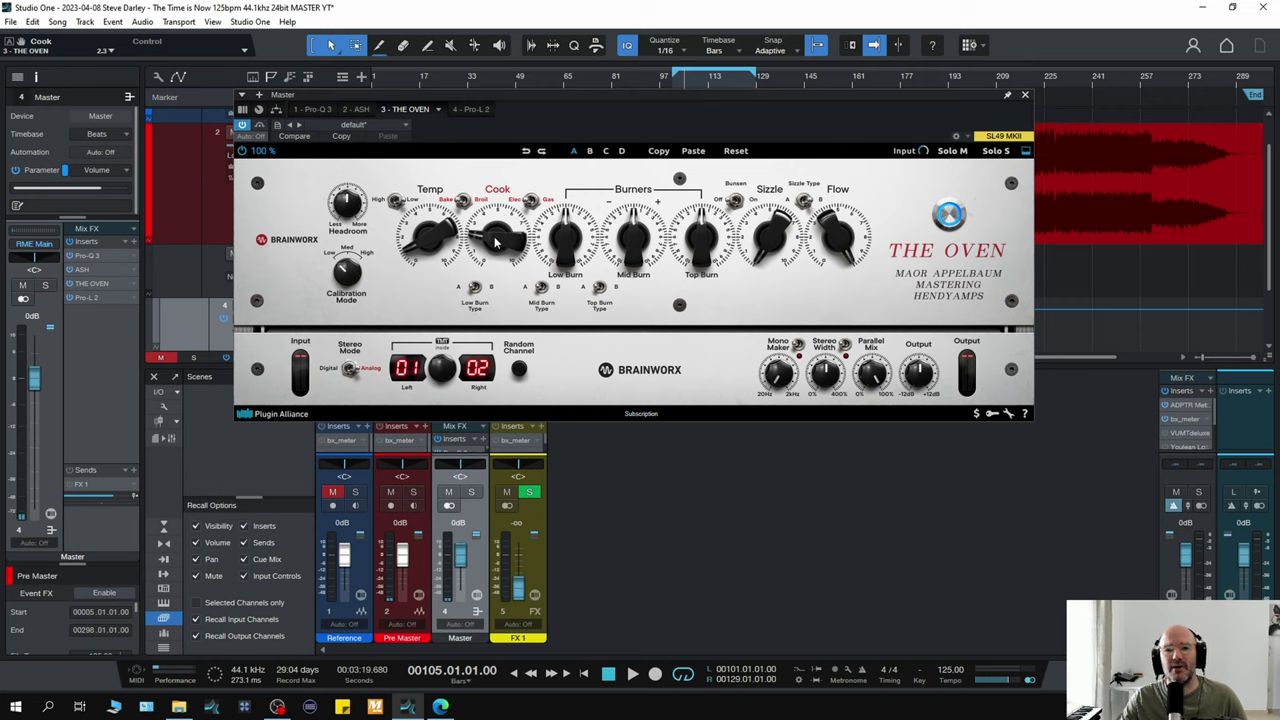
Step: Restart playback and A/B The Oven against bypass three times, leaving it on
{"action": "key", "text": "space"}
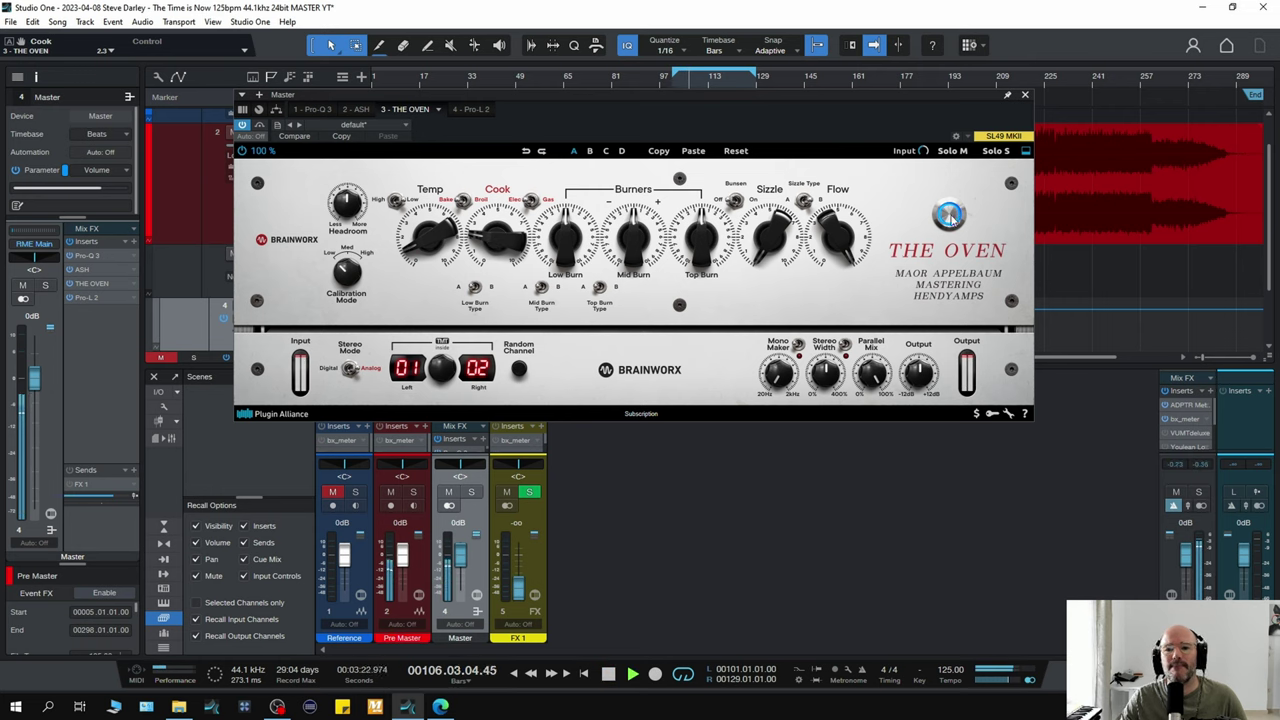
{"action": "left_click", "coordinate": [949, 214]}
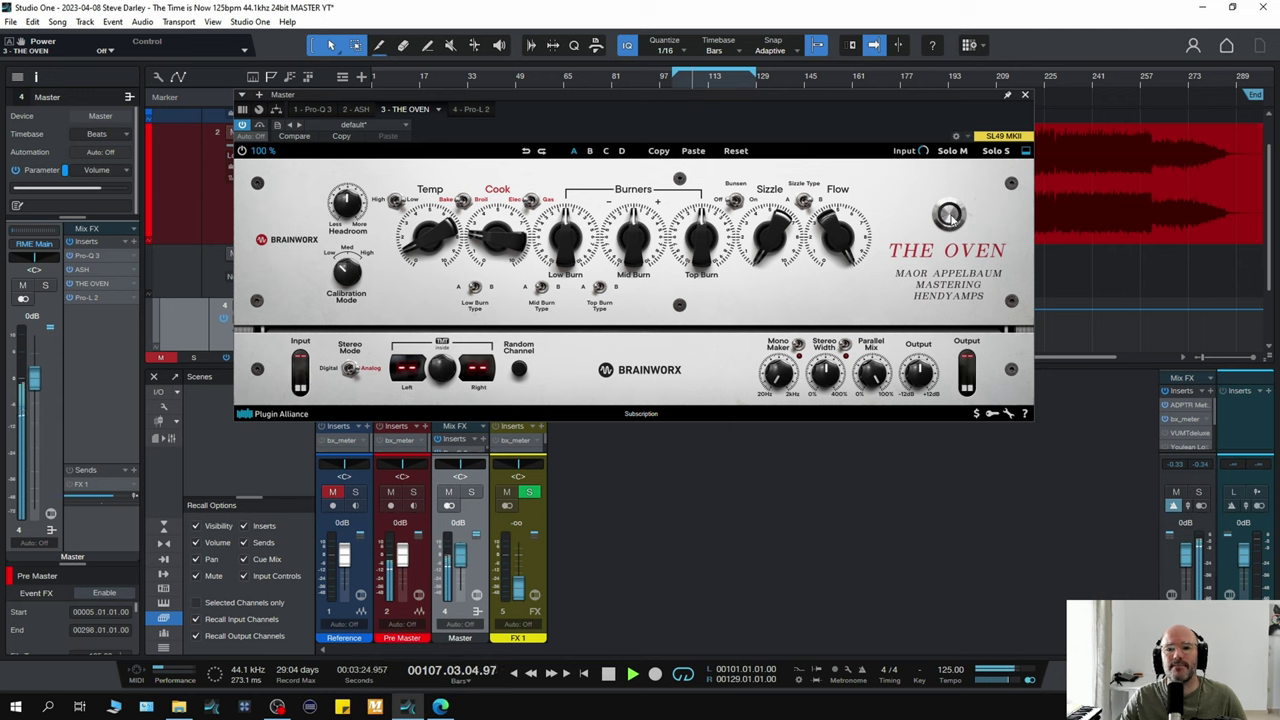
{"action": "left_click", "coordinate": [949, 214]}
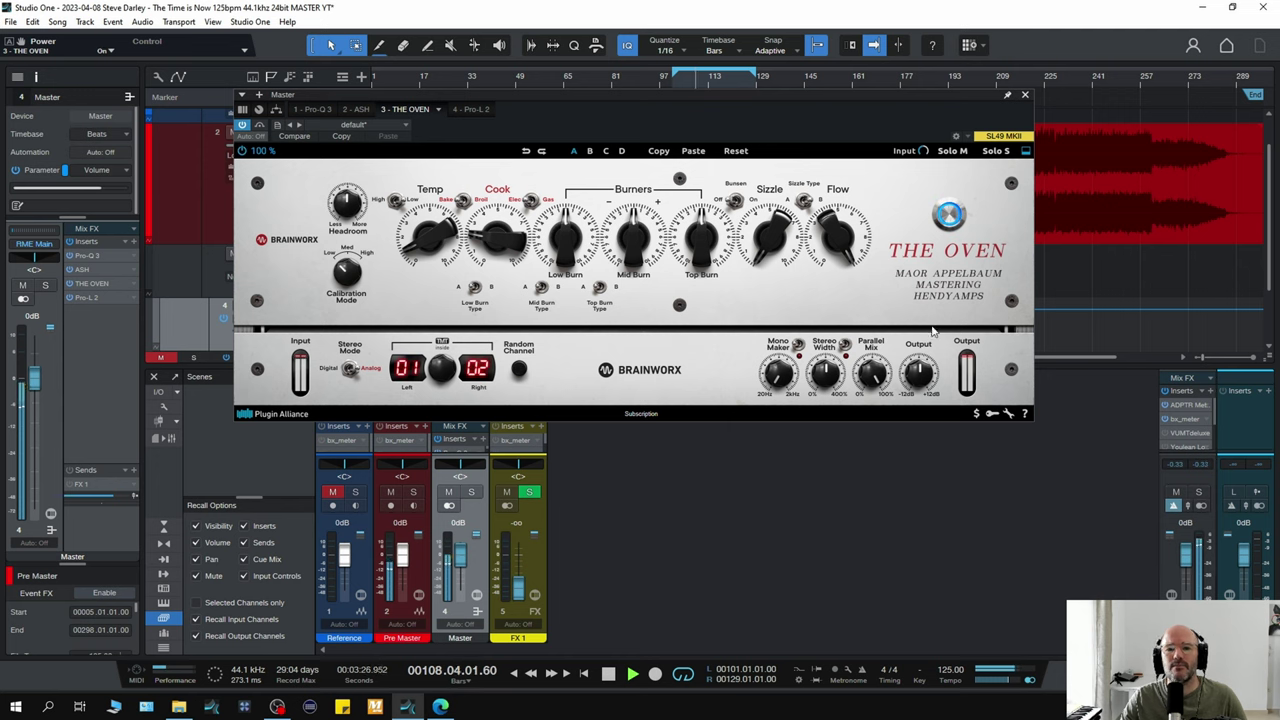
{"action": "left_click", "coordinate": [949, 214]}
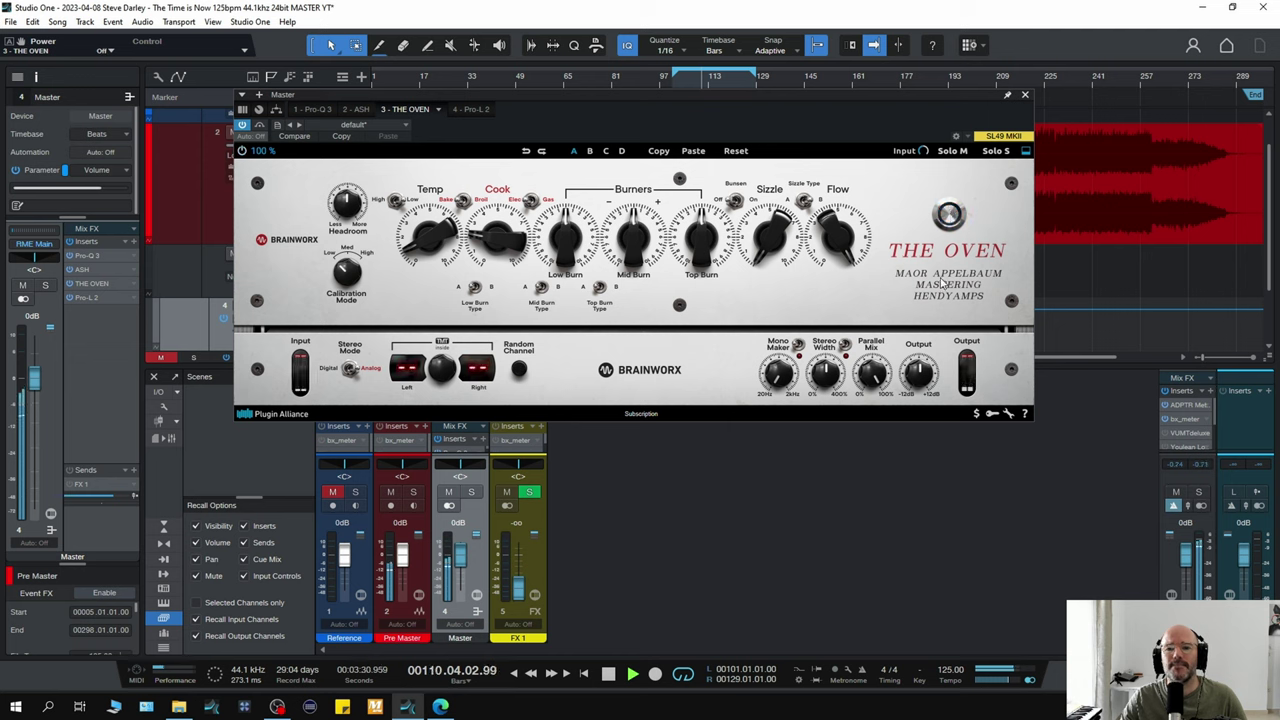
{"action": "mouse_move", "coordinate": [916, 374]}
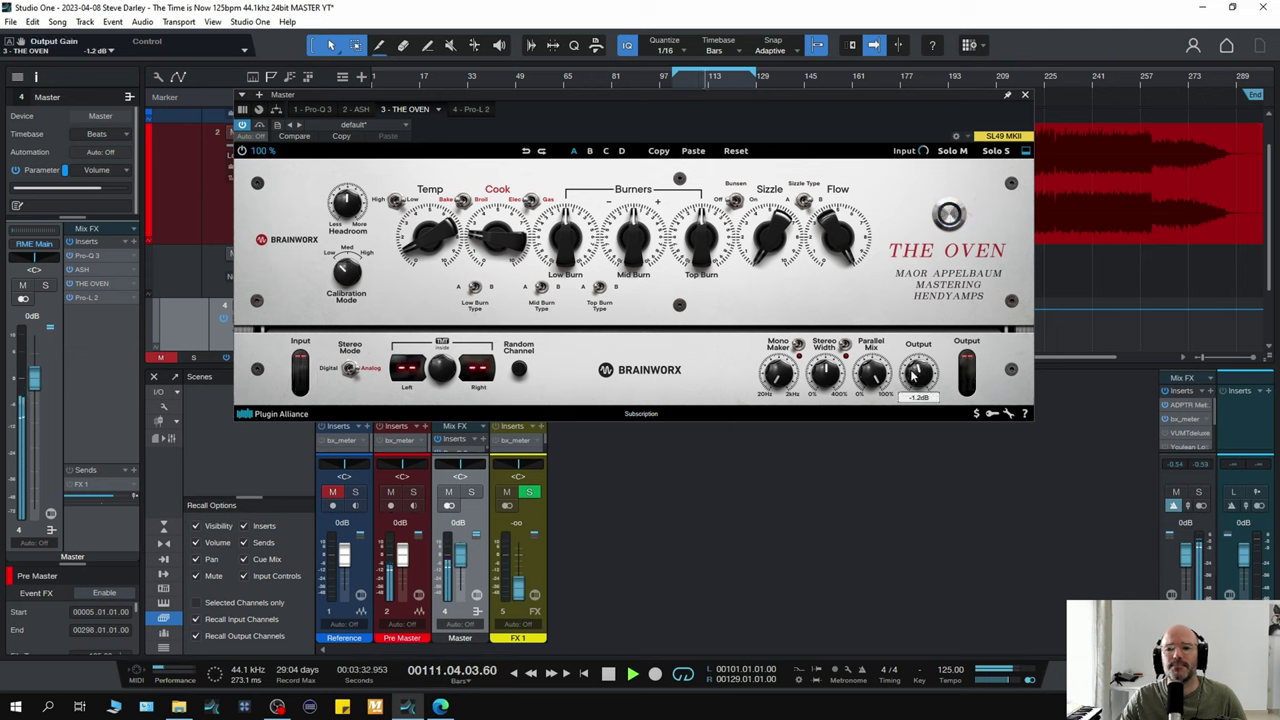
{"action": "left_click", "coordinate": [949, 215]}
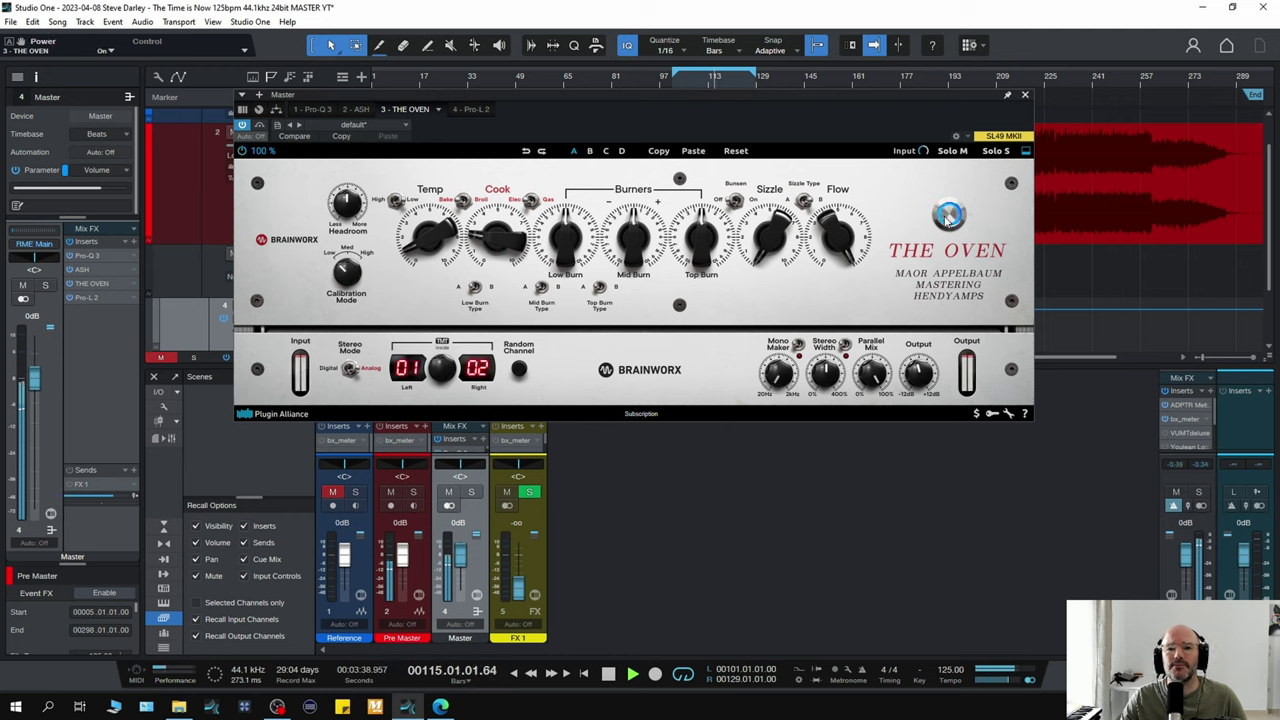
{"action": "left_click", "coordinate": [948, 216]}
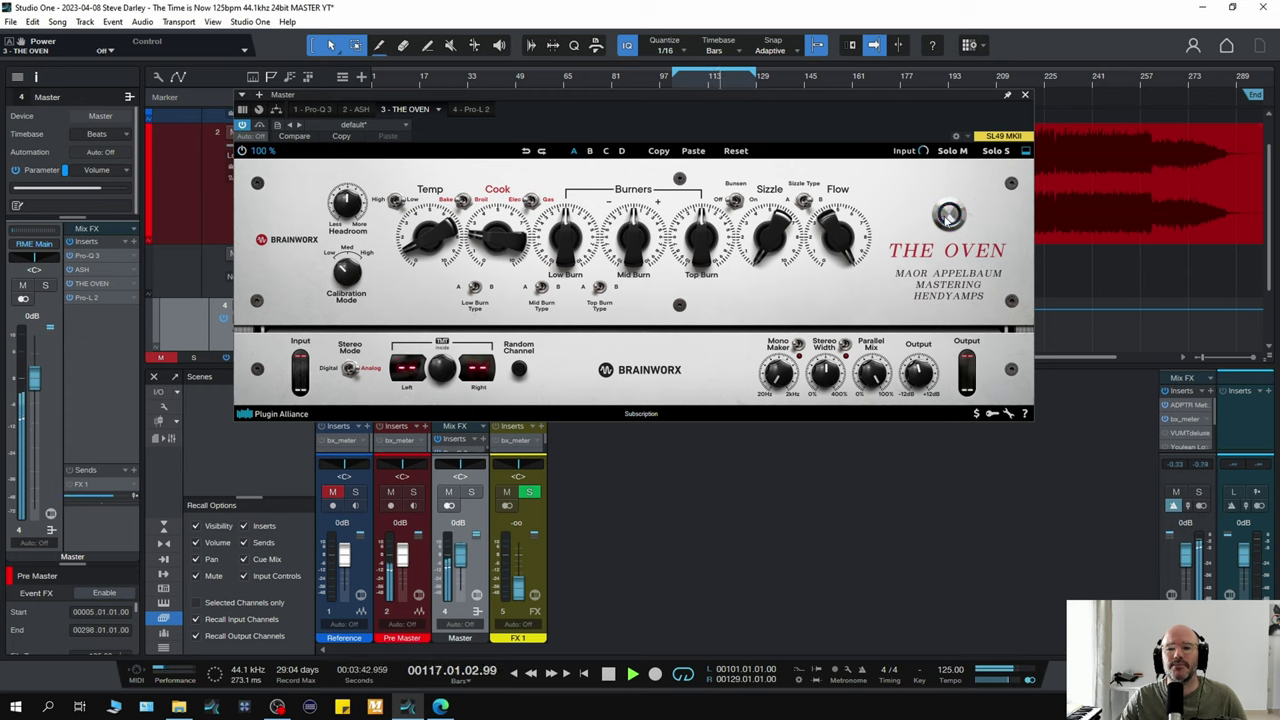
{"action": "left_click", "coordinate": [948, 216]}
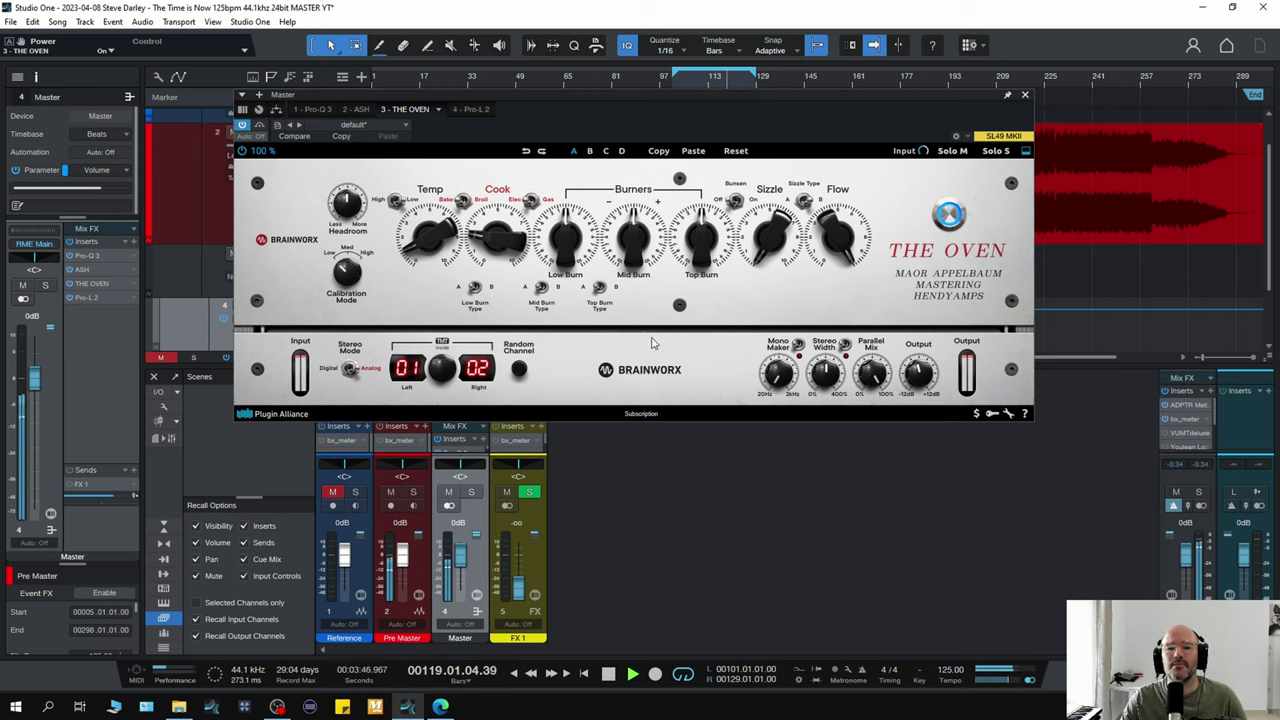
Step: Restart playback from the start and raise The Oven's Low Burn to +1.8
{"action": "key", "text": "space"}
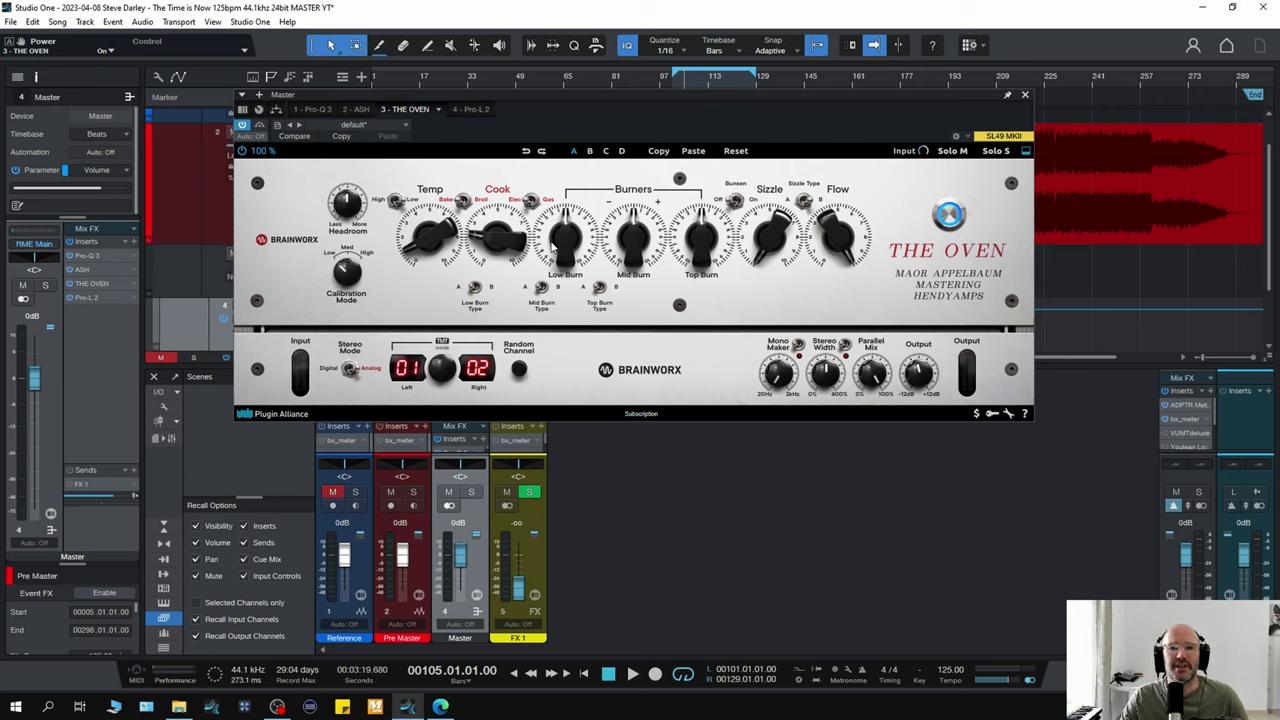
{"action": "key", "text": "space"}
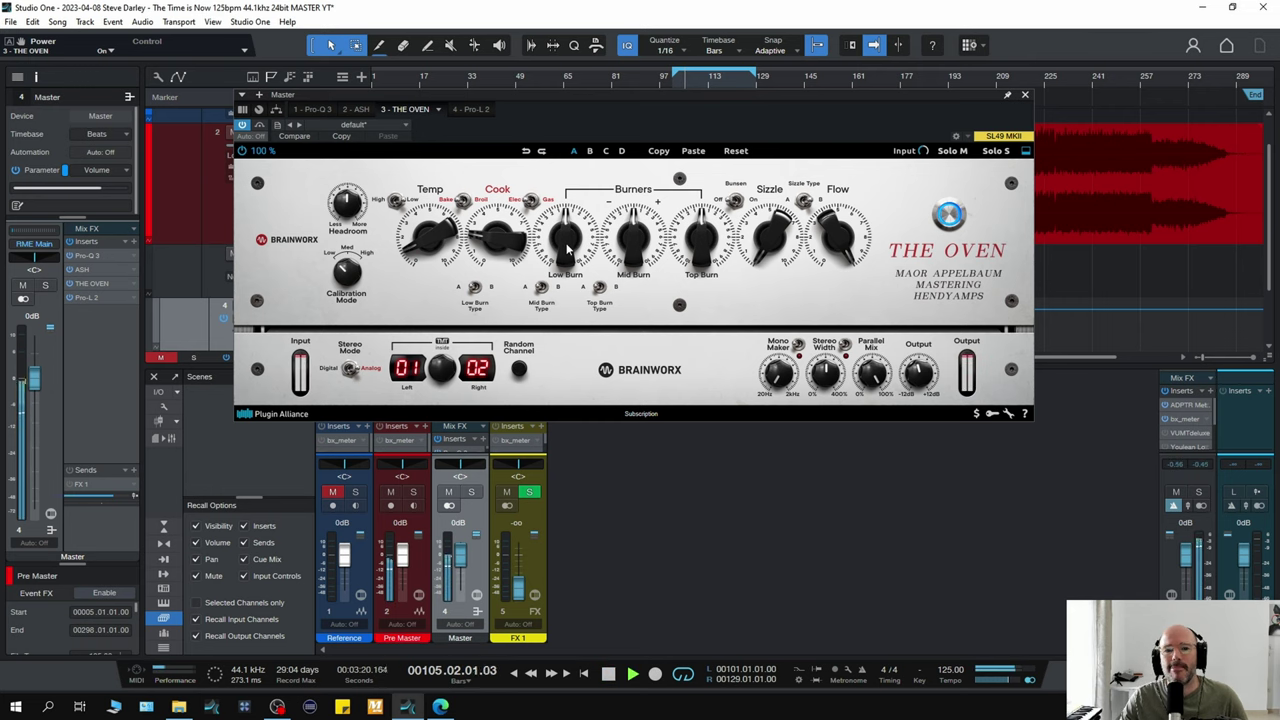
{"action": "left_click", "coordinate": [566, 248]}
{"action": "scroll", "coordinate": [566, 245], "scroll_direction": "up", "scroll_amount": 7}
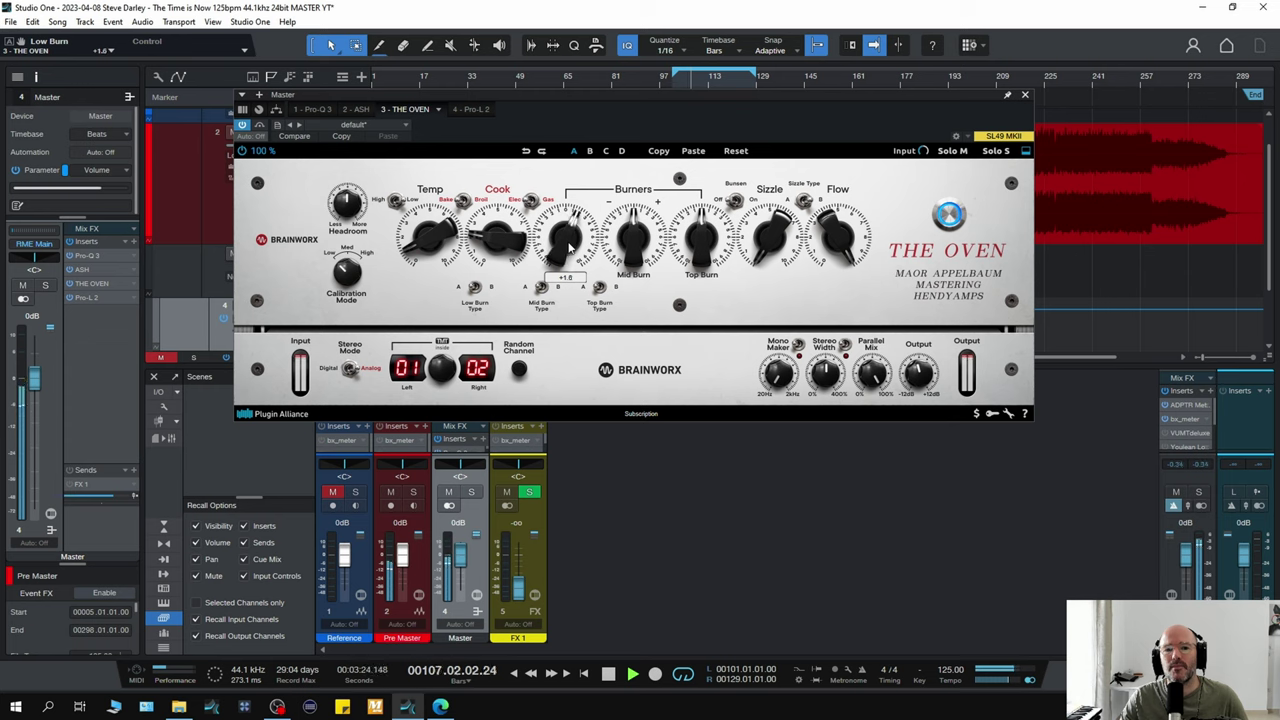
Step: Compare The Oven against bypass while nudging the Burn knobs upward
{"action": "left_click", "coordinate": [952, 215]}
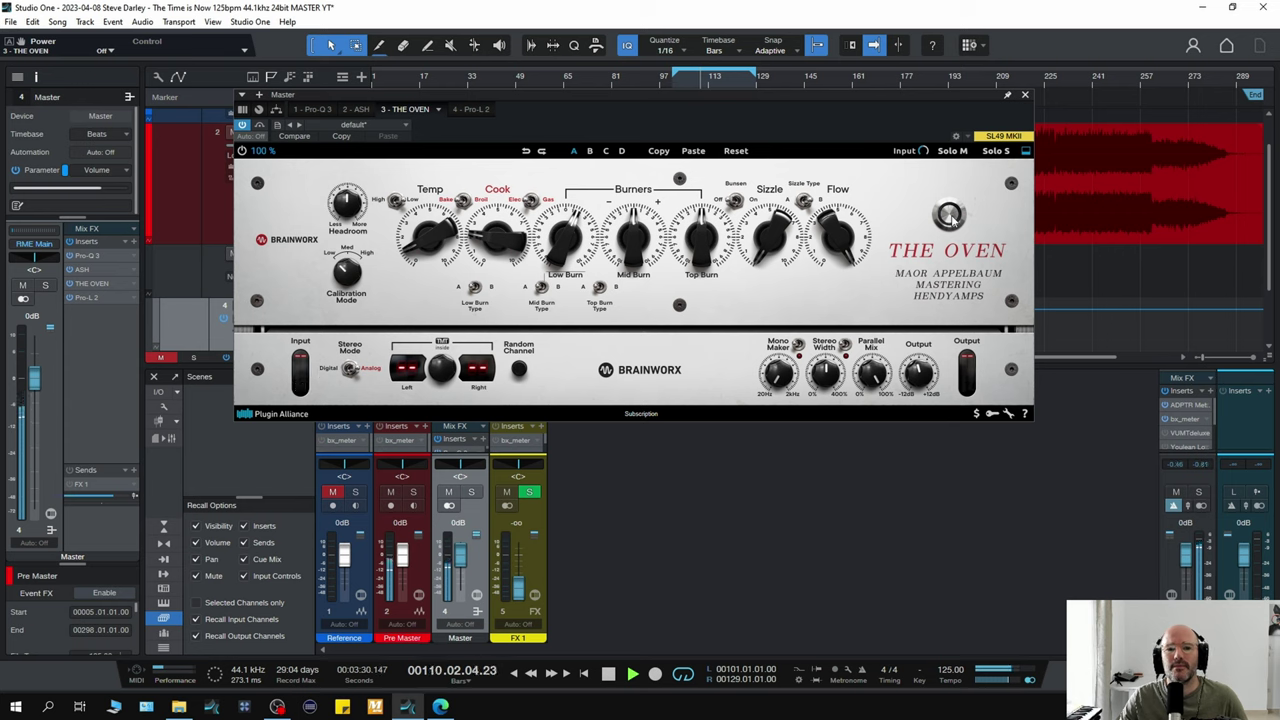
{"action": "left_click", "coordinate": [952, 216]}
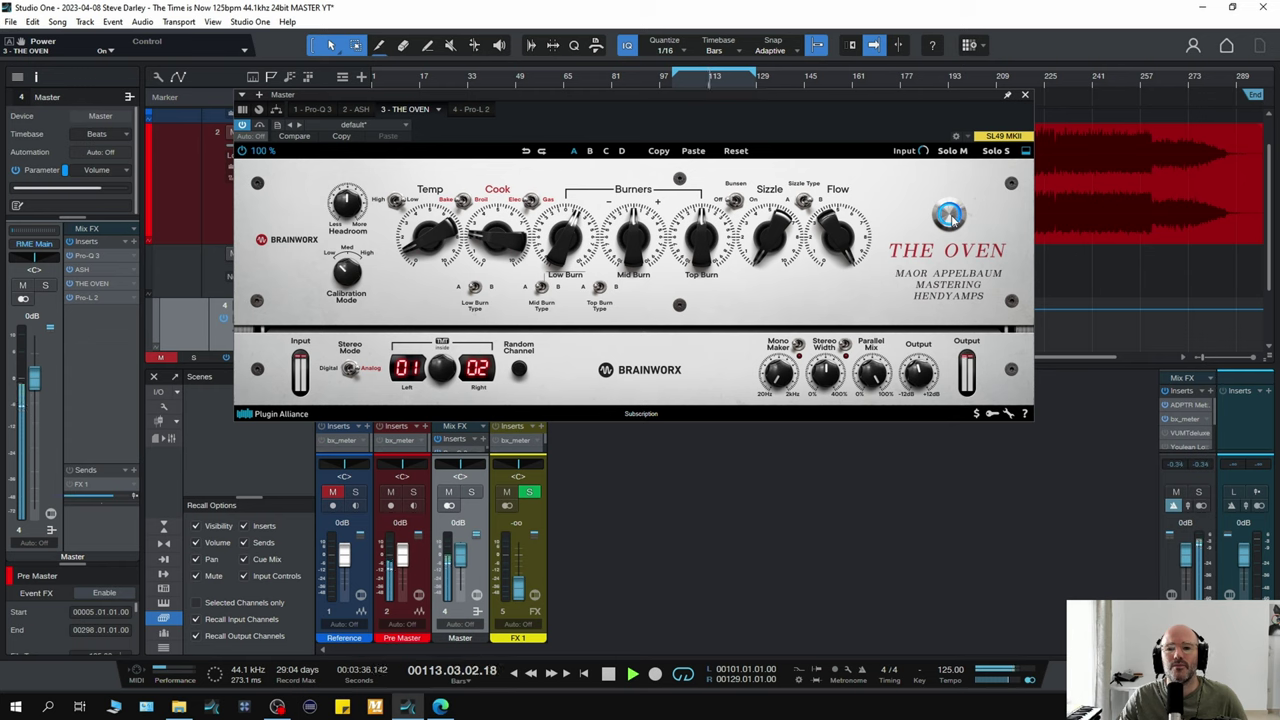
{"action": "left_click", "coordinate": [950, 215]}
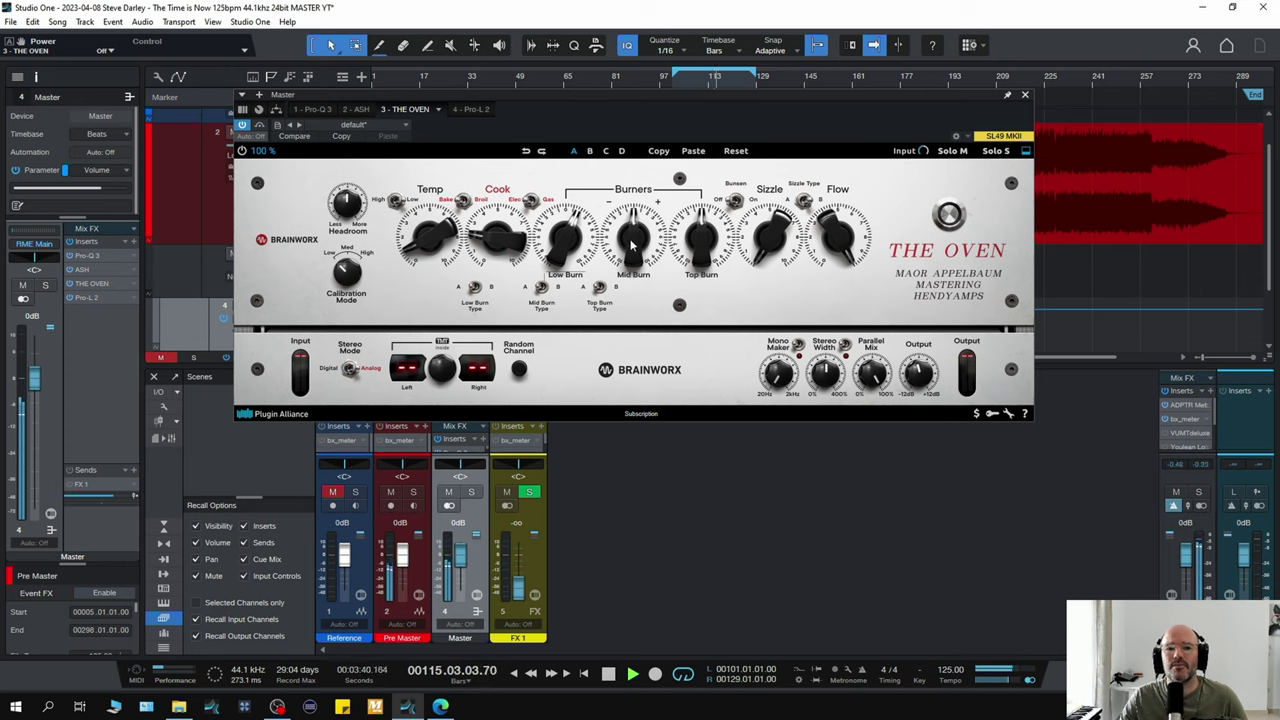
{"action": "scroll", "coordinate": [630, 238], "scroll_direction": "up", "scroll_amount": 4}
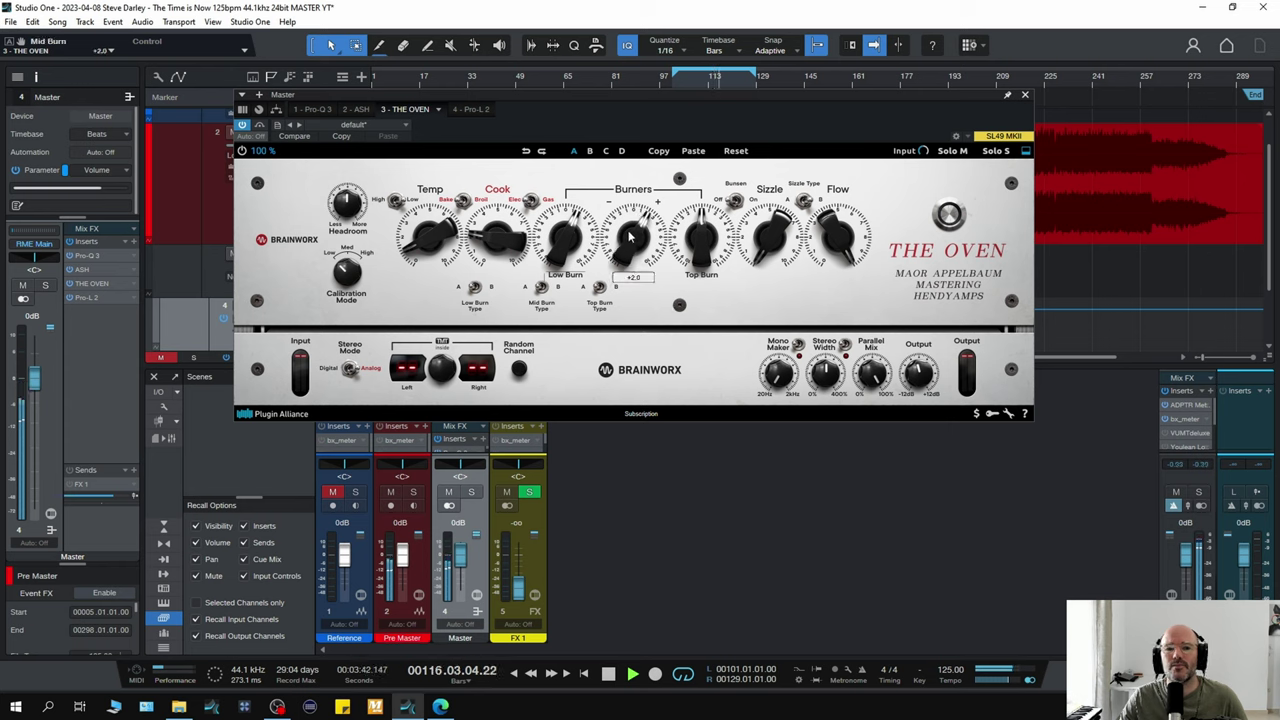
{"action": "scroll", "coordinate": [630, 238], "scroll_direction": "up", "scroll_amount": 1}
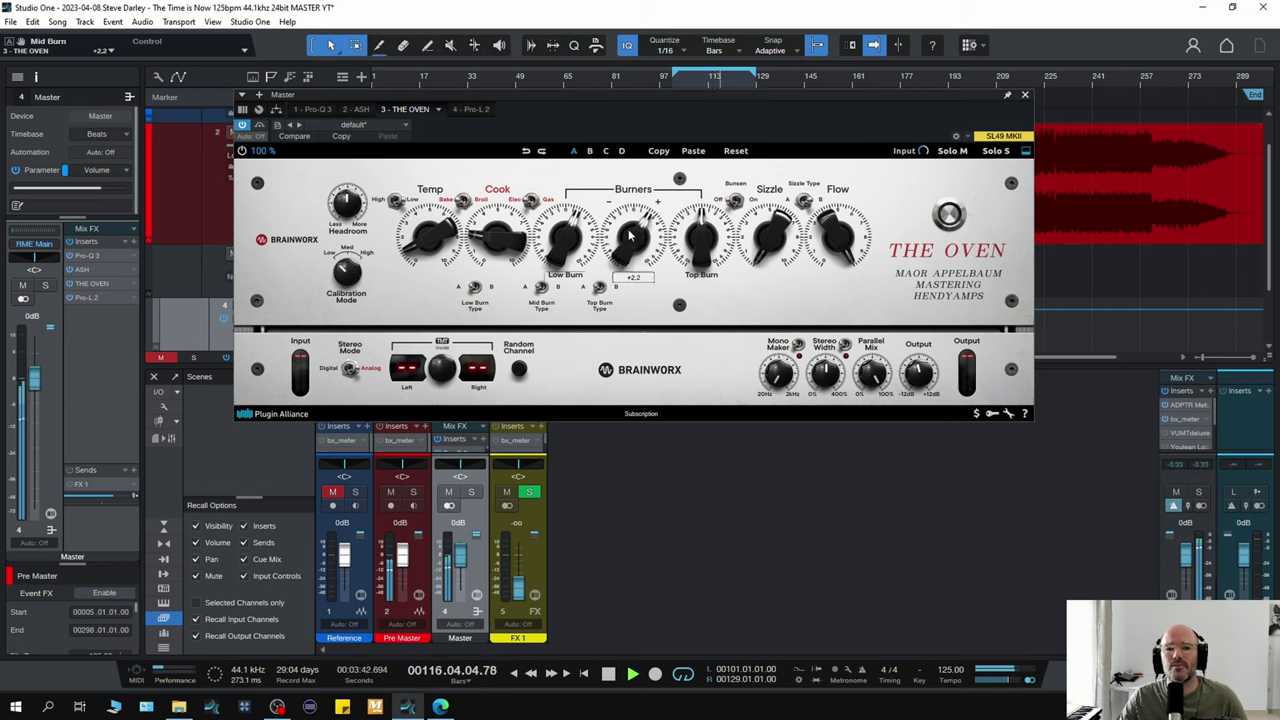
{"action": "left_click", "coordinate": [949, 214]}
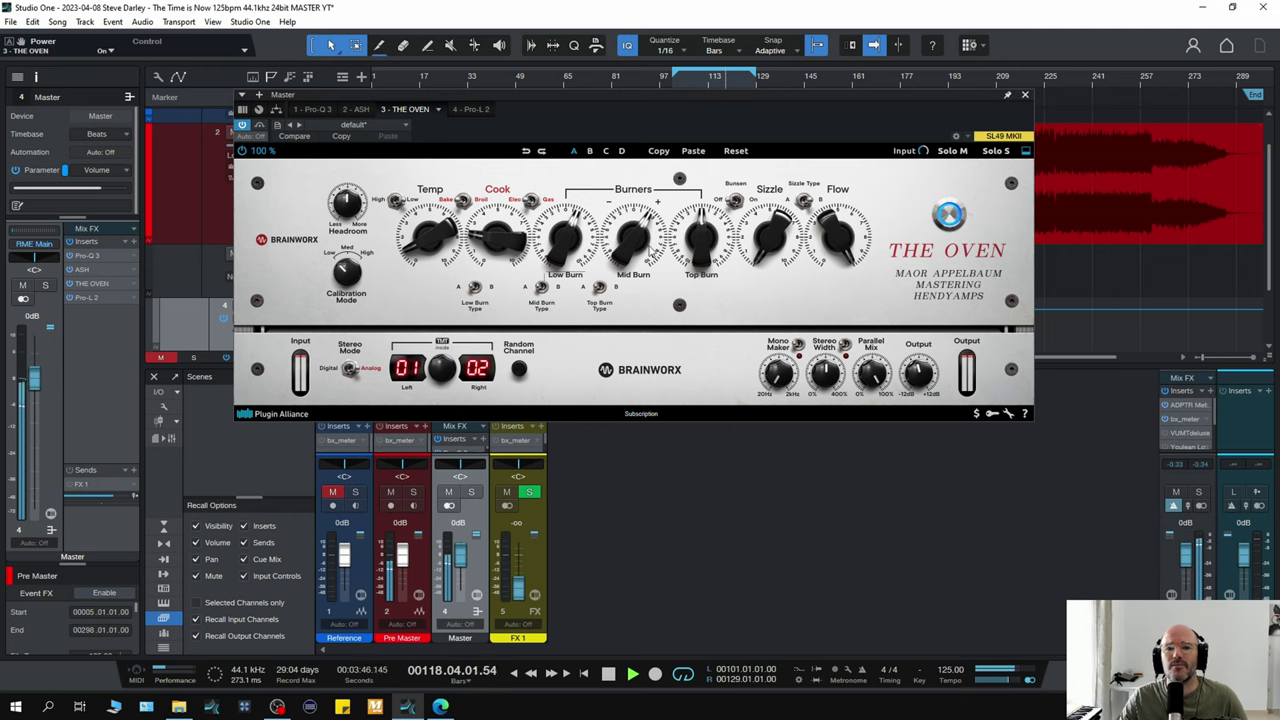
Step: Settle Mid Burn at +1.4 and A/B The Oven against bypass twice more
{"action": "scroll", "coordinate": [640, 252], "scroll_direction": "down", "scroll_amount": 4}
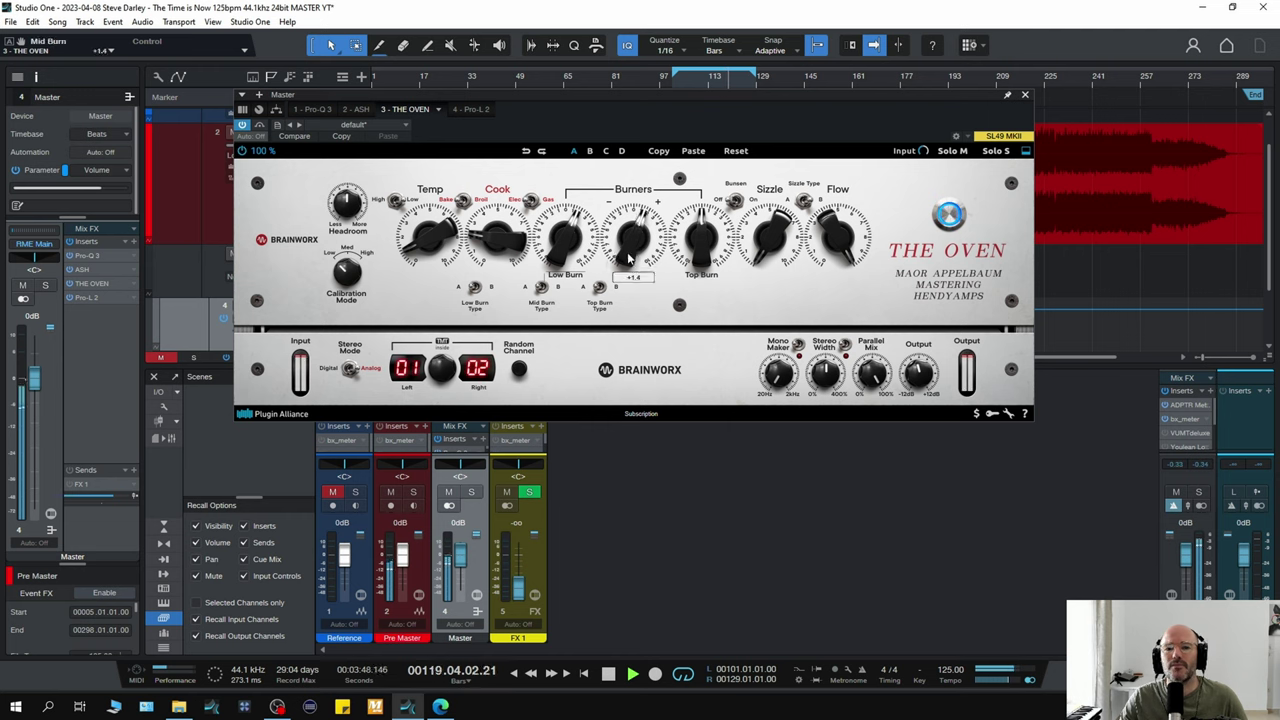
{"action": "scroll", "coordinate": [628, 258], "scroll_direction": "up", "scroll_amount": 2}
{"action": "scroll", "coordinate": [627, 254], "scroll_direction": "up", "scroll_amount": 2}
{"action": "scroll", "coordinate": [627, 253], "scroll_direction": "down", "scroll_amount": 2}
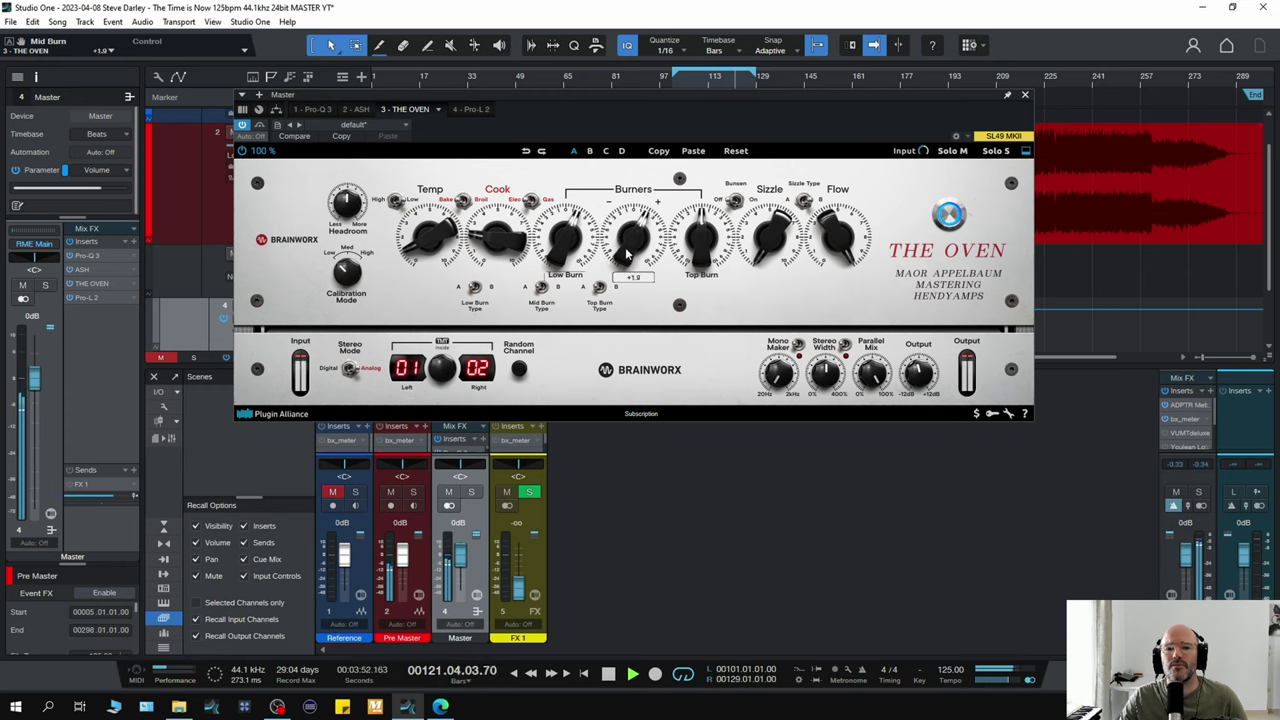
{"action": "scroll", "coordinate": [627, 254], "scroll_direction": "down", "scroll_amount": 5}
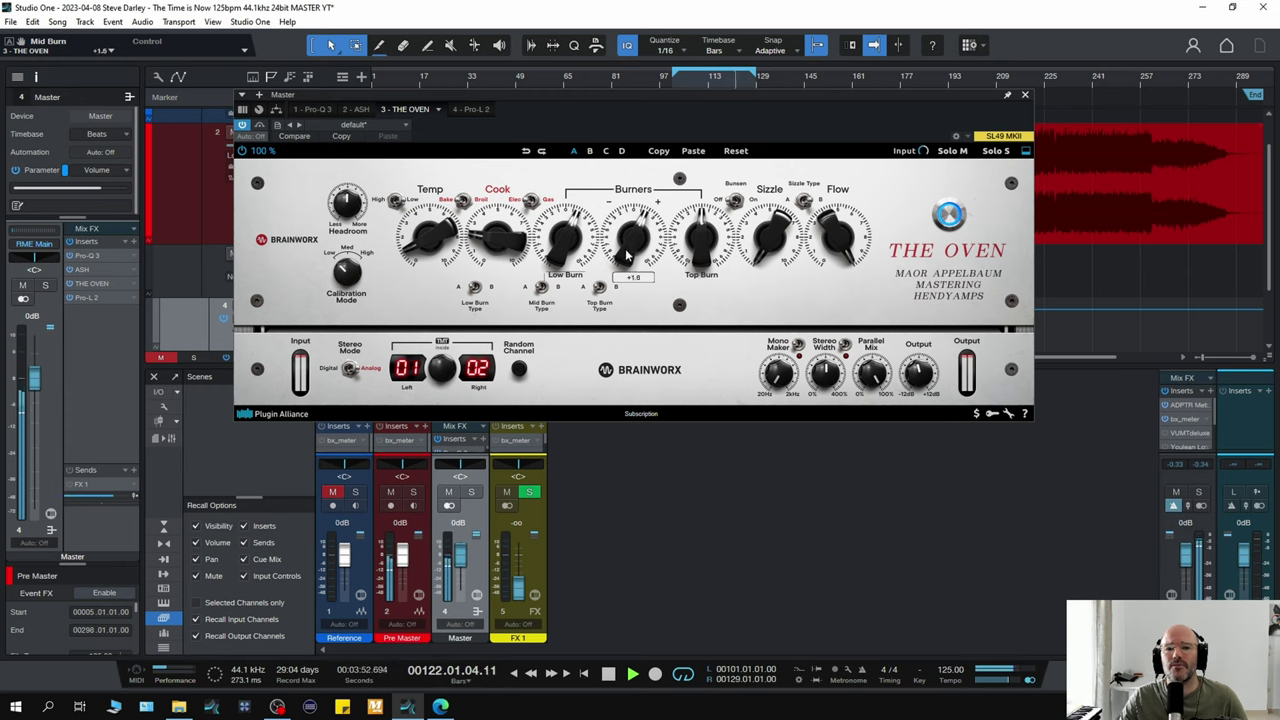
{"action": "left_click", "coordinate": [951, 214]}
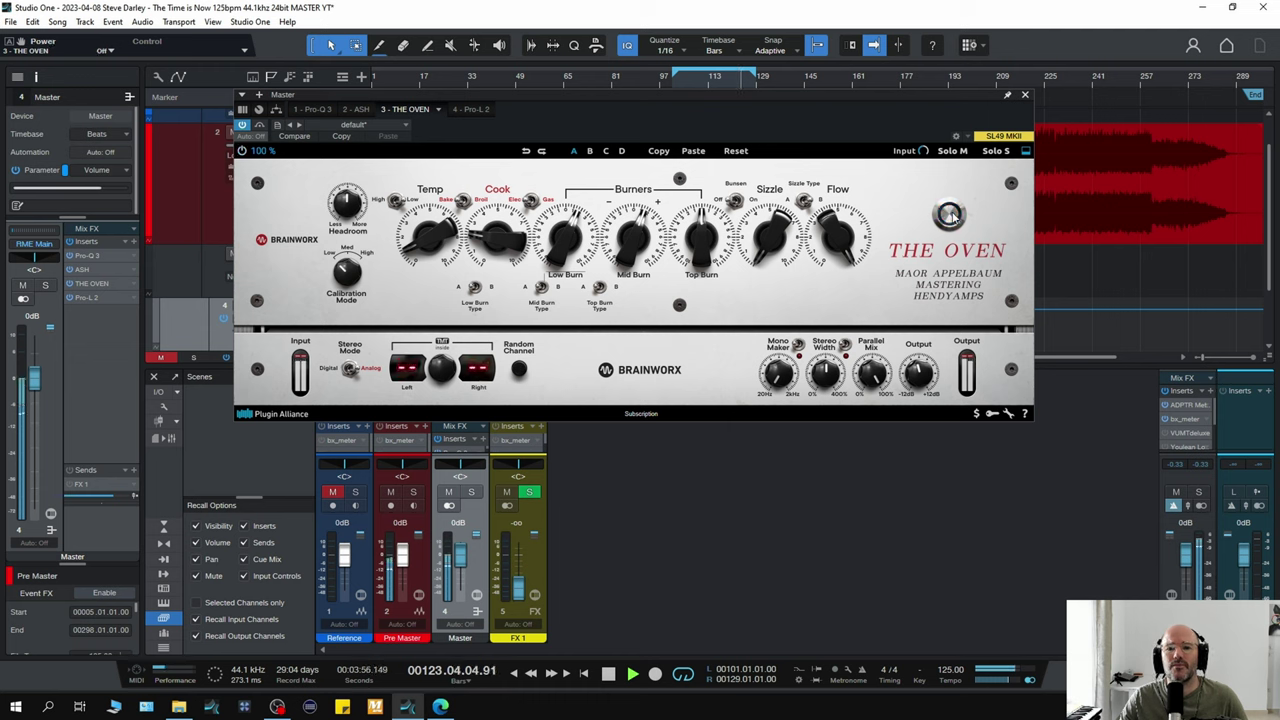
{"action": "mouse_move", "coordinate": [915, 370]}
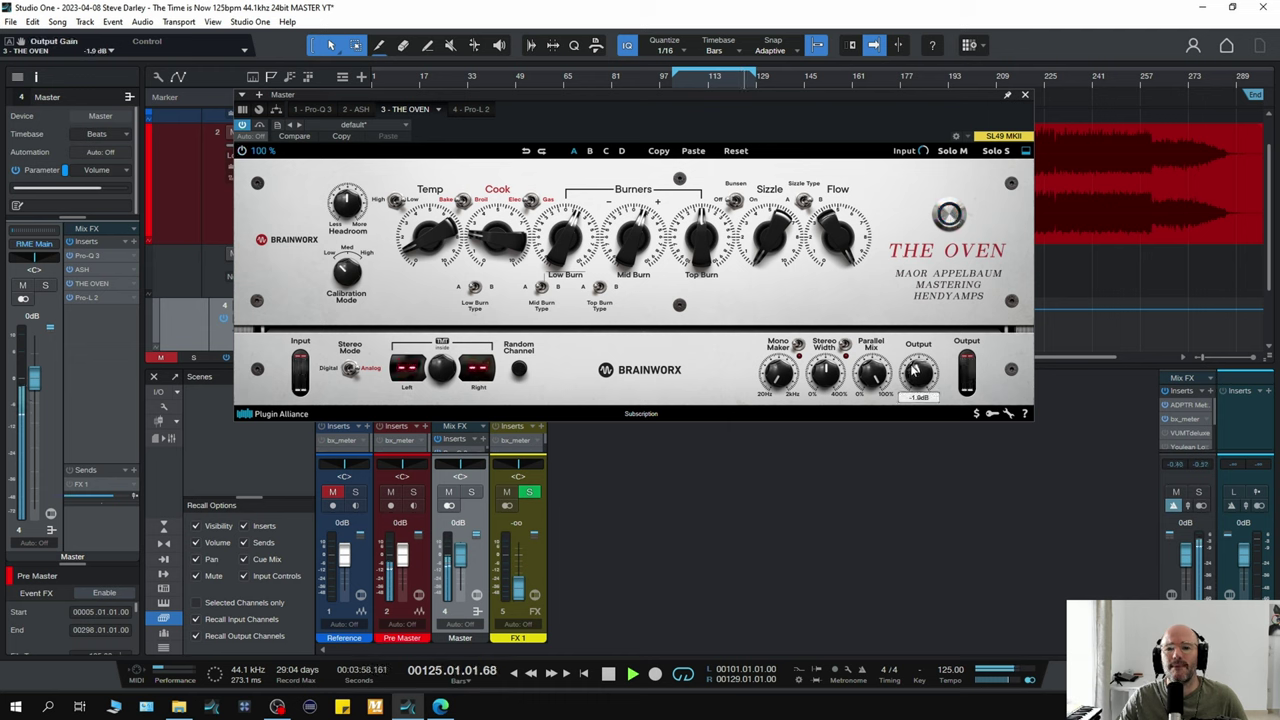
{"action": "left_click", "coordinate": [951, 214]}
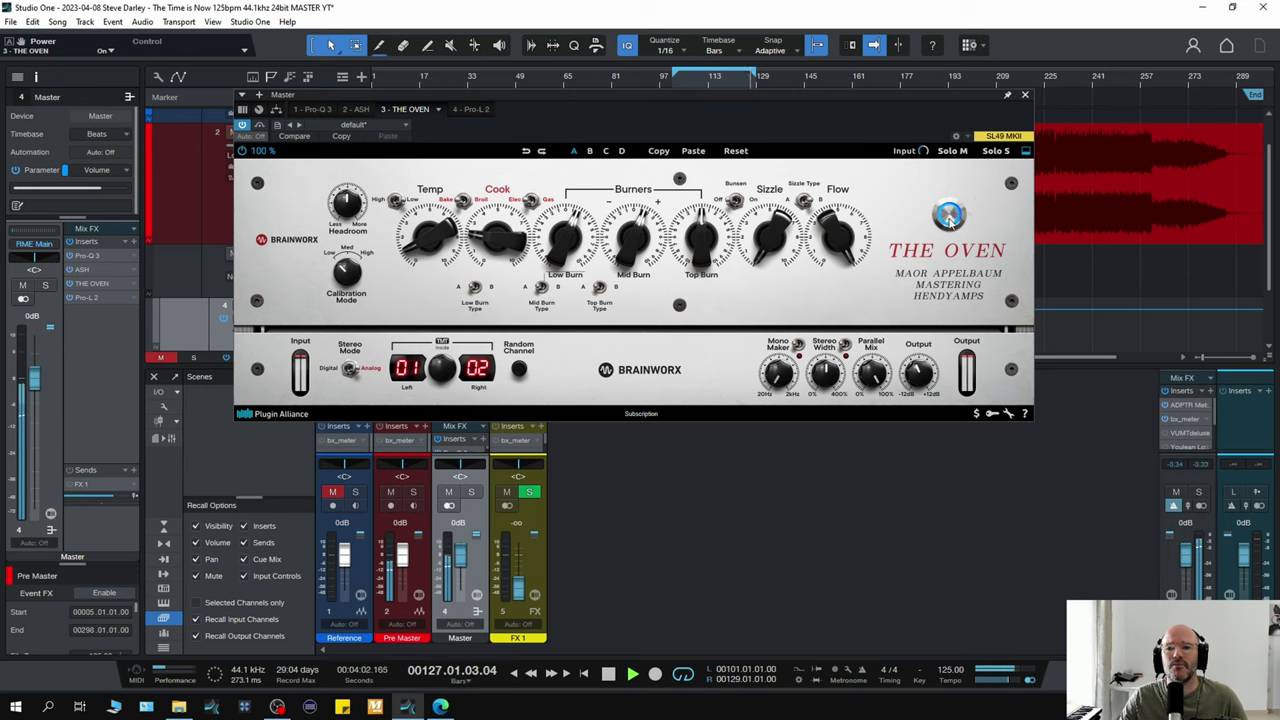
{"action": "left_click", "coordinate": [950, 215]}
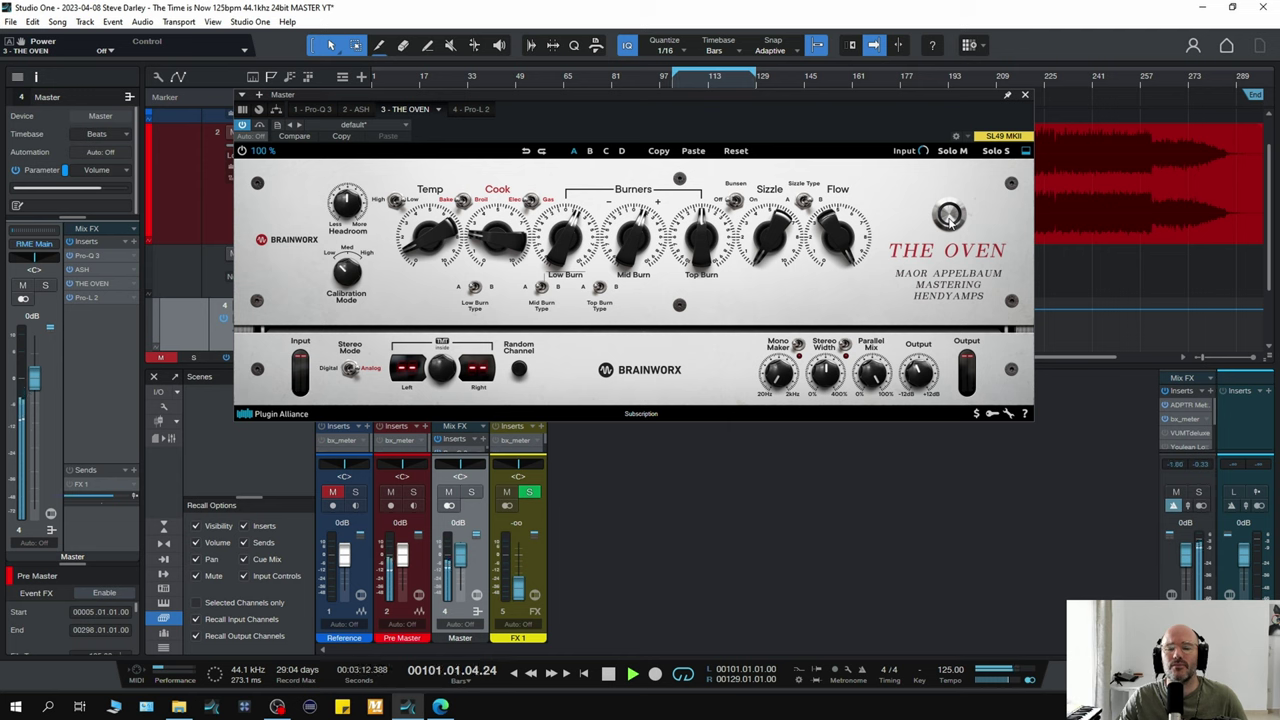
{"action": "left_click", "coordinate": [950, 215]}
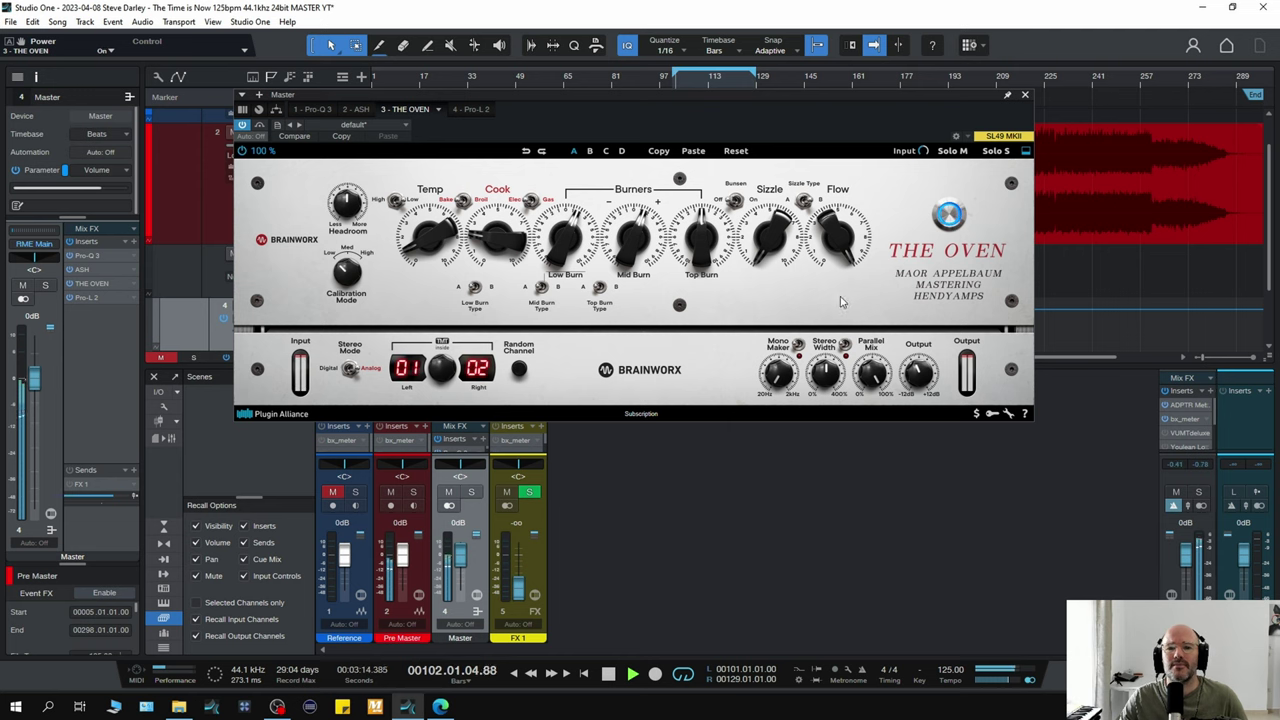
Step: Raise Top Burn to +0.8 and compare against bypass, leaving The Oven on
{"action": "left_click_drag", "start_coordinate": [705, 246], "coordinate": [704, 240]}
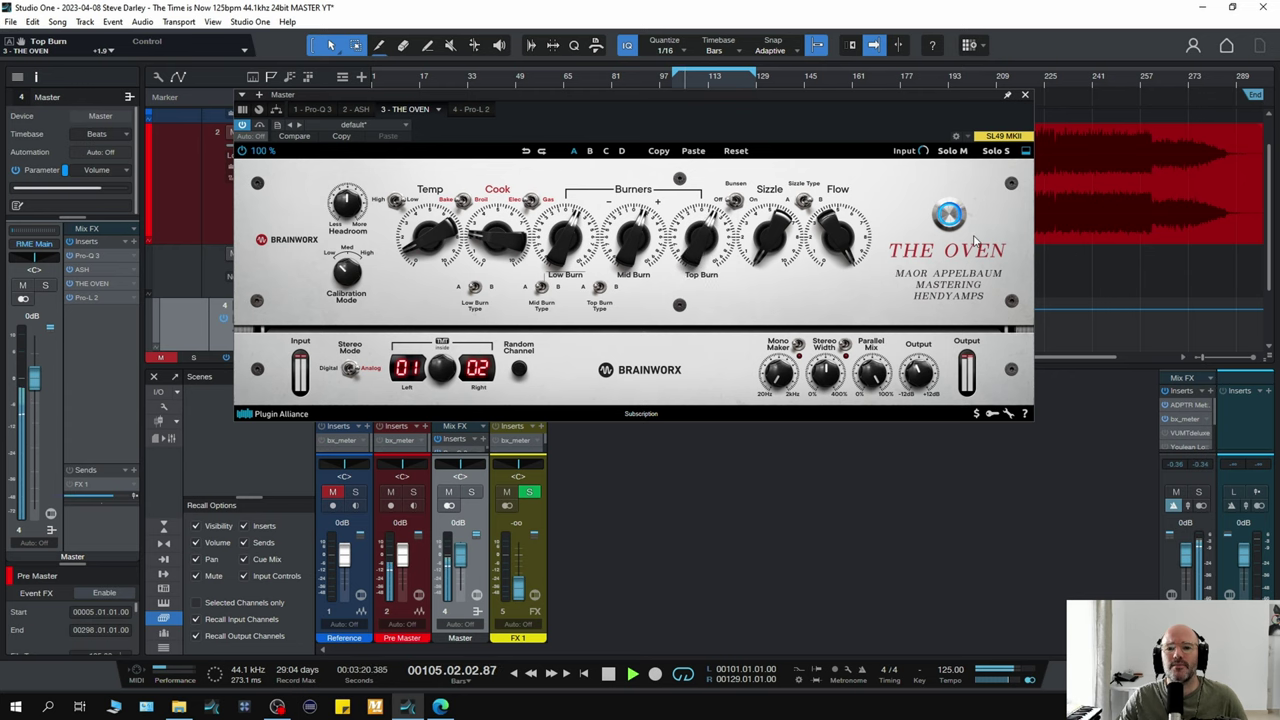
{"action": "left_click", "coordinate": [948, 216]}
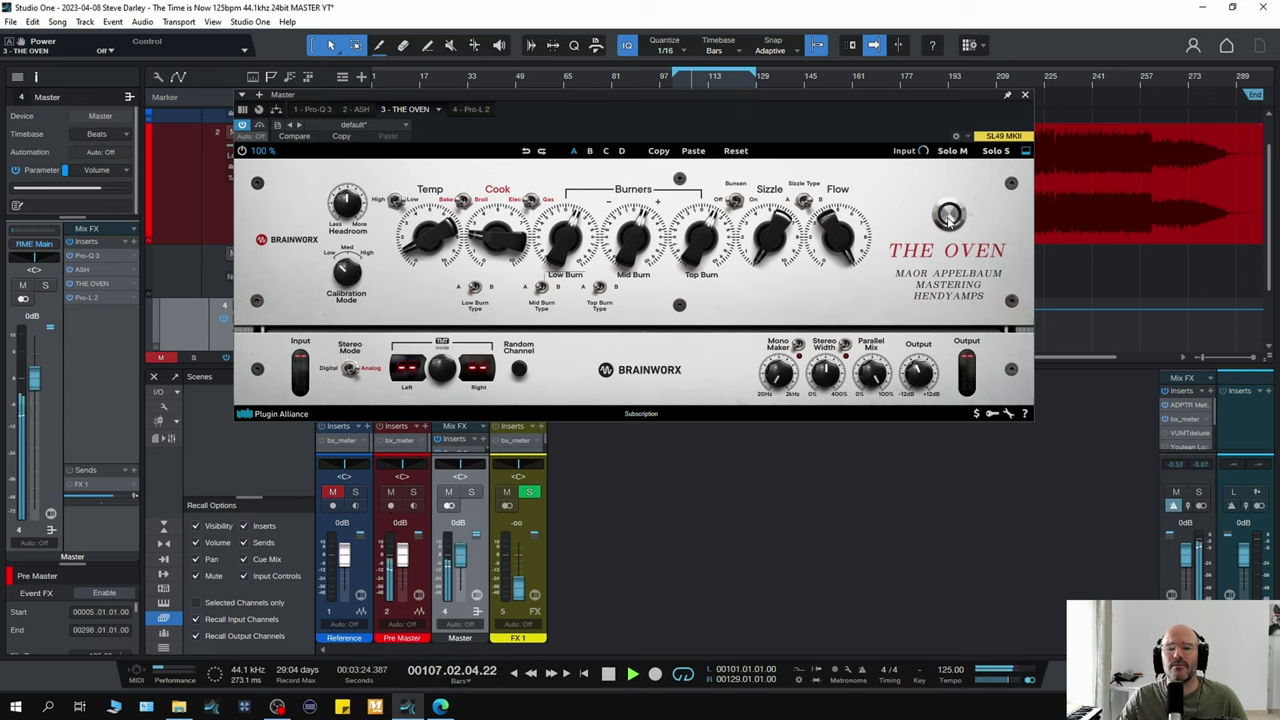
{"action": "left_click", "coordinate": [949, 216]}
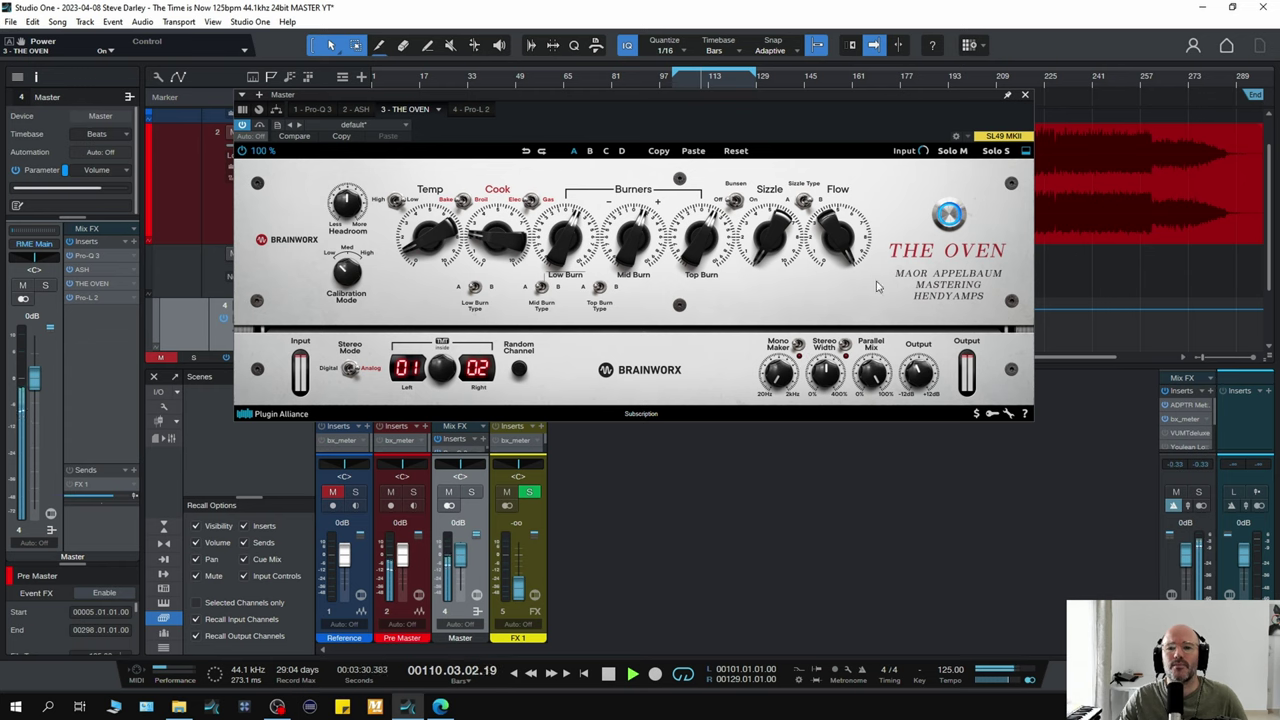
{"action": "left_click", "coordinate": [949, 215]}
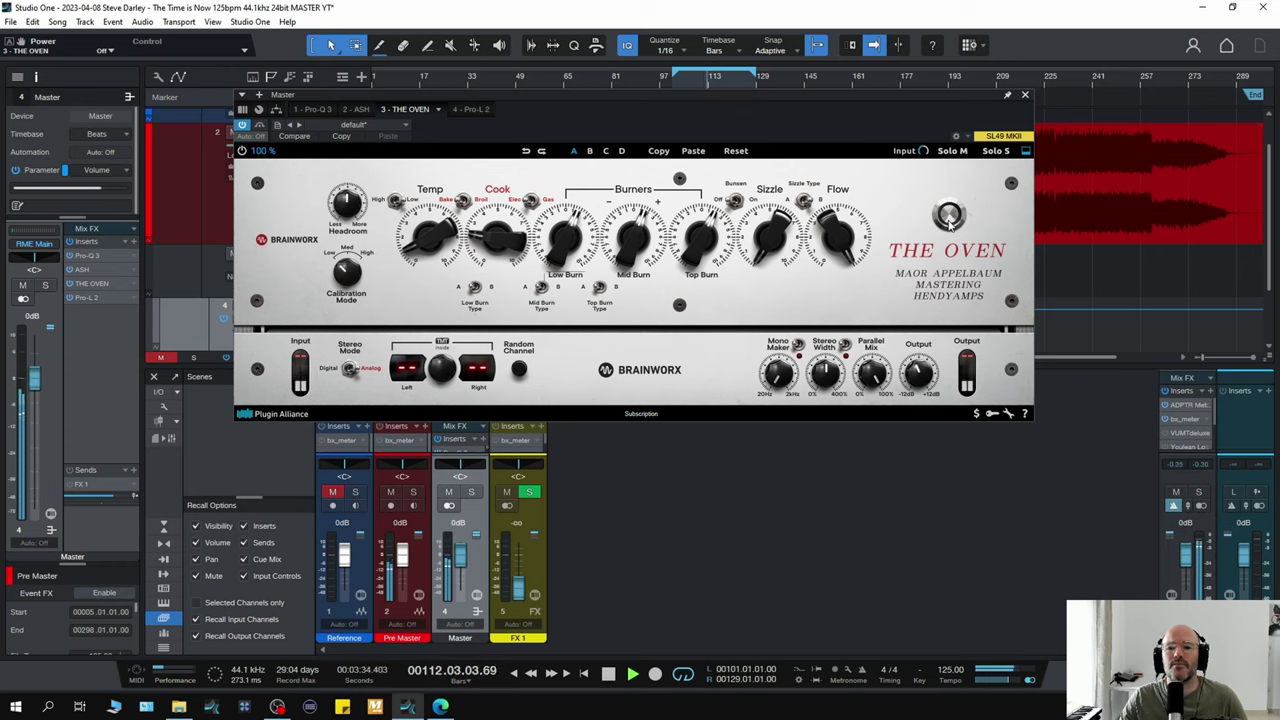
{"action": "left_click", "coordinate": [949, 215]}
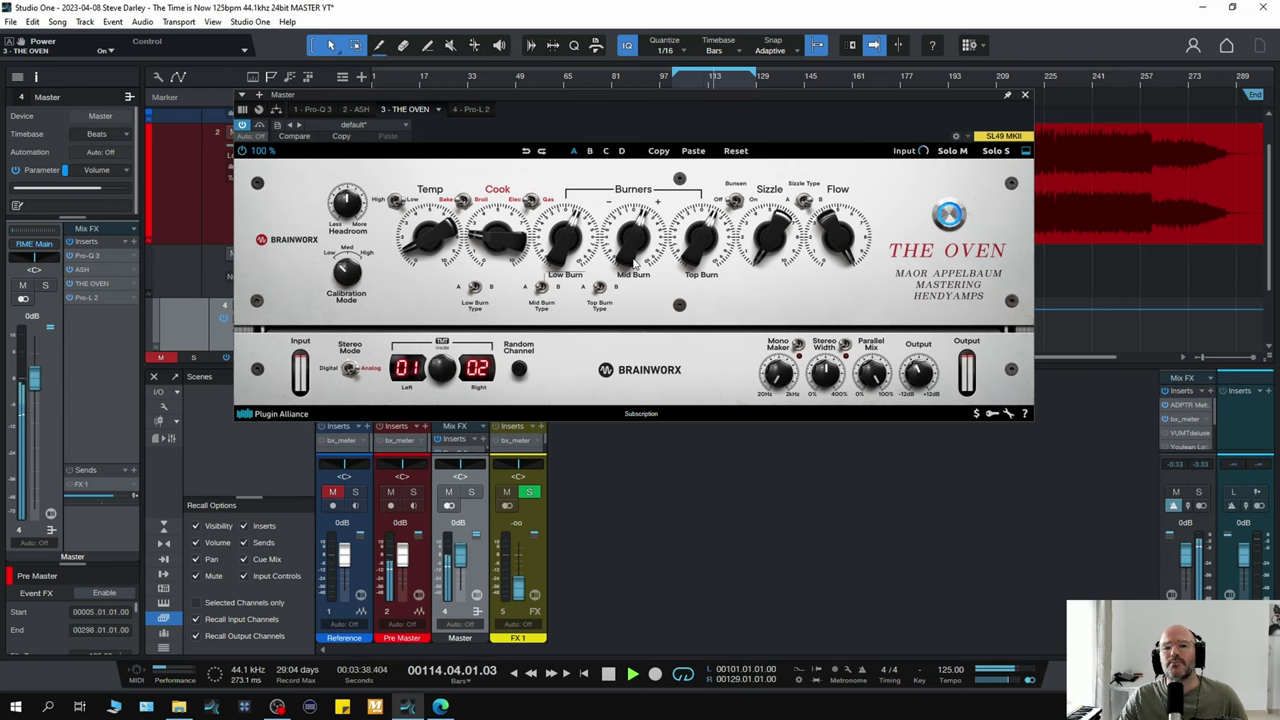
Step: Stop the master mix with Space so the song position returns to bar 105
{"action": "key", "text": "space"}
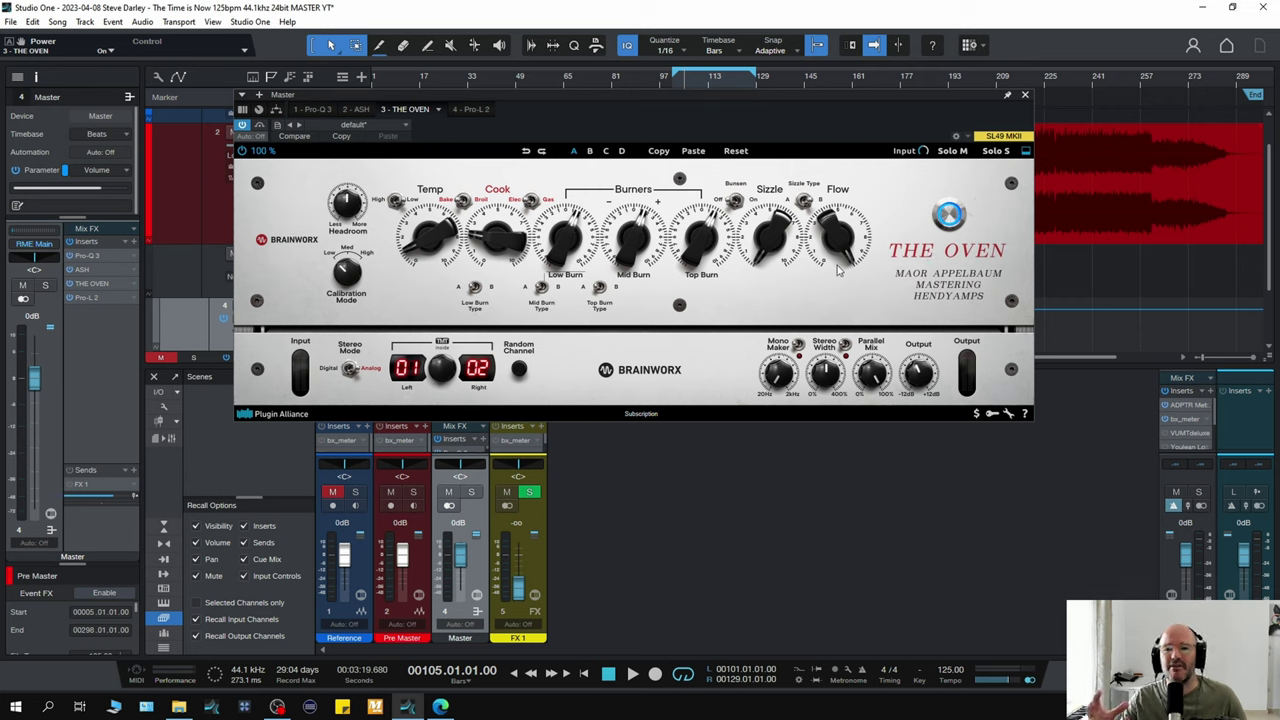
Step: During playback, set The Oven's Sizzle to 4.4 and compare it against bypass
{"action": "key", "text": "space"}
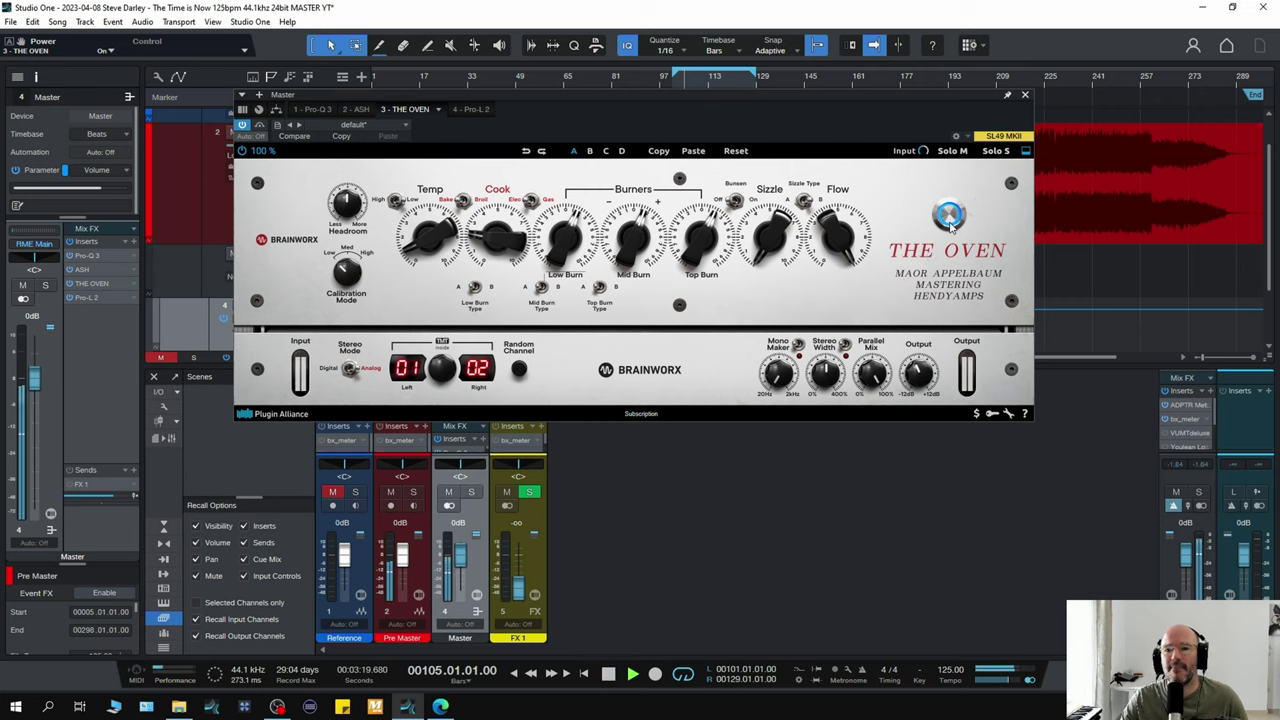
{"action": "mouse_move", "coordinate": [757, 262]}
{"action": "left_mouse_down"}
{"action": "mouse_move", "coordinate": [757, 290]}
{"action": "mouse_move", "coordinate": [757, 253]}
{"action": "left_mouse_up"}
{"action": "key", "text": "space"}
{"action": "key", "text": "space"}
{"action": "left_click_drag", "start_coordinate": [755, 258], "coordinate": [762, 214]}
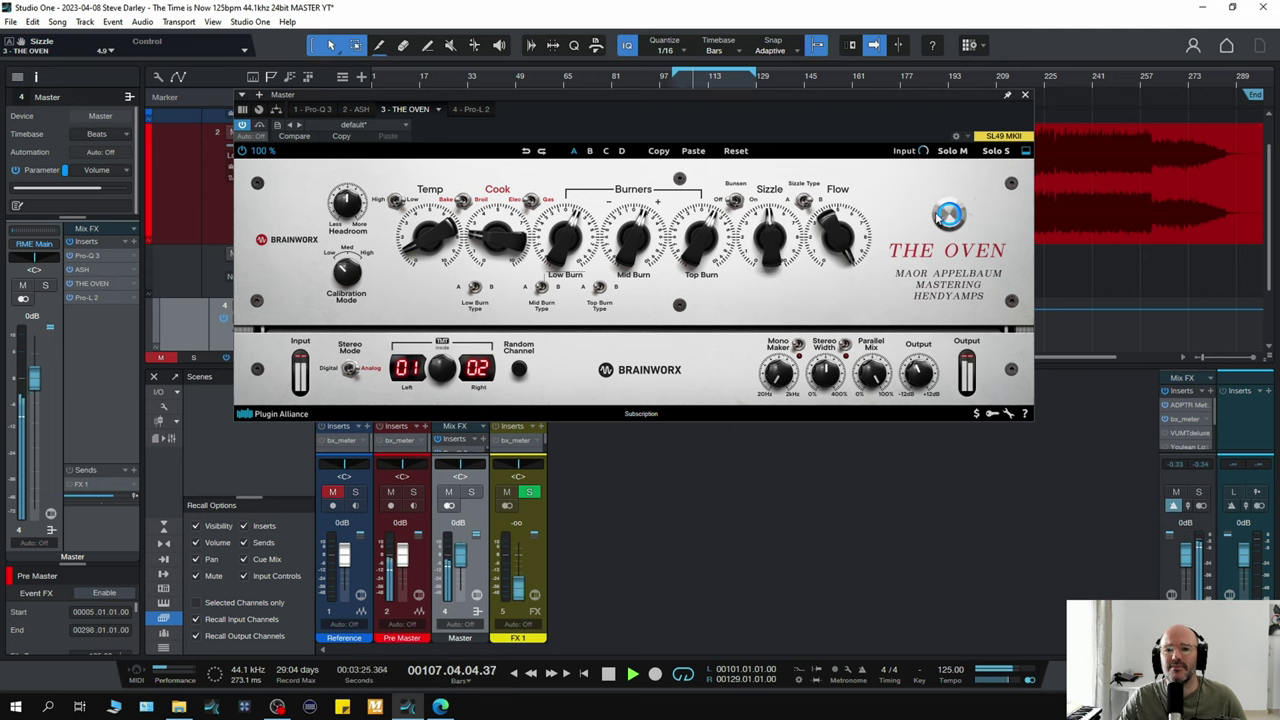
{"action": "left_click", "coordinate": [948, 214]}
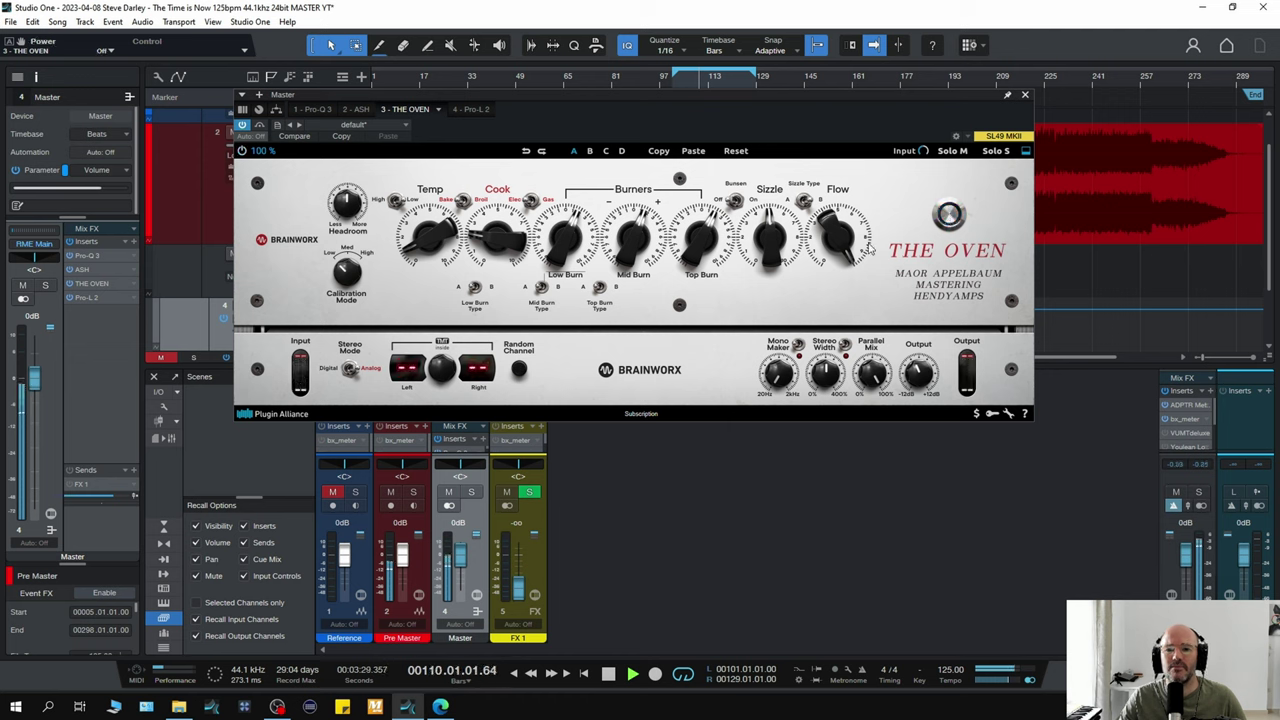
{"action": "left_click", "coordinate": [949, 216]}
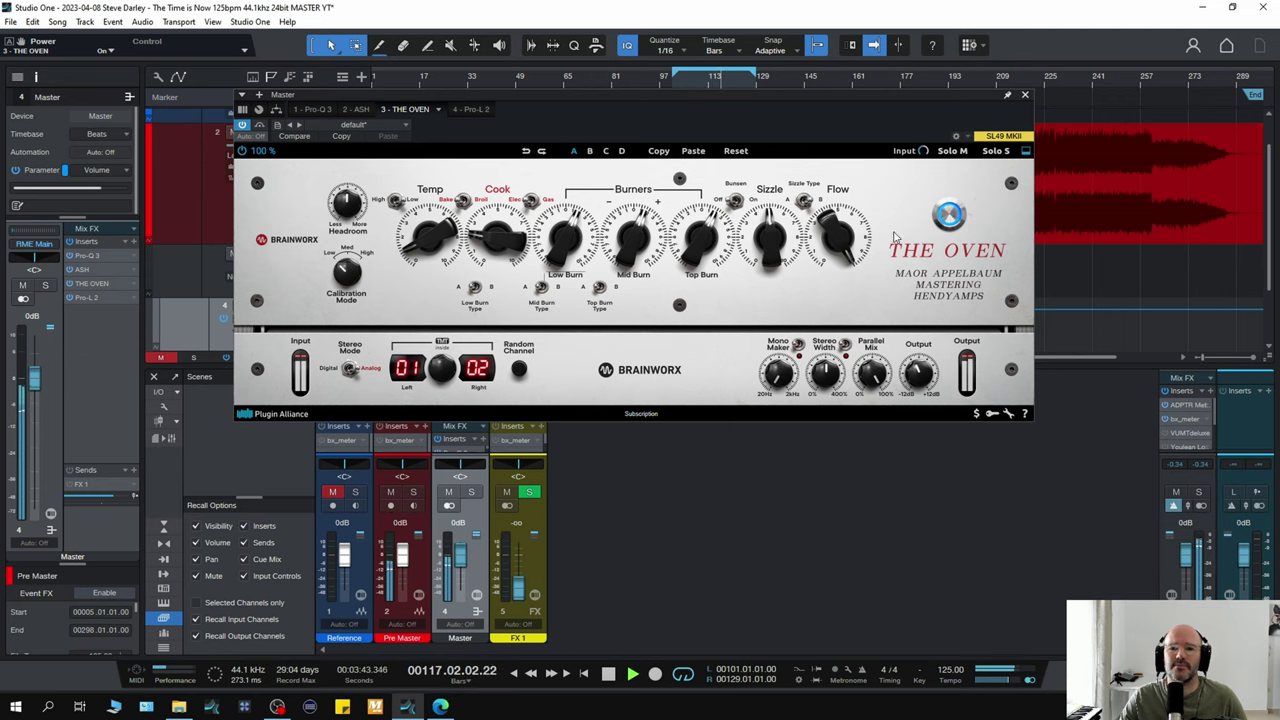
Step: Lower The Oven's output gain to -2.3 dB while bypassed, re-engage it and show Pro-L 2
{"action": "left_click", "coordinate": [948, 216]}
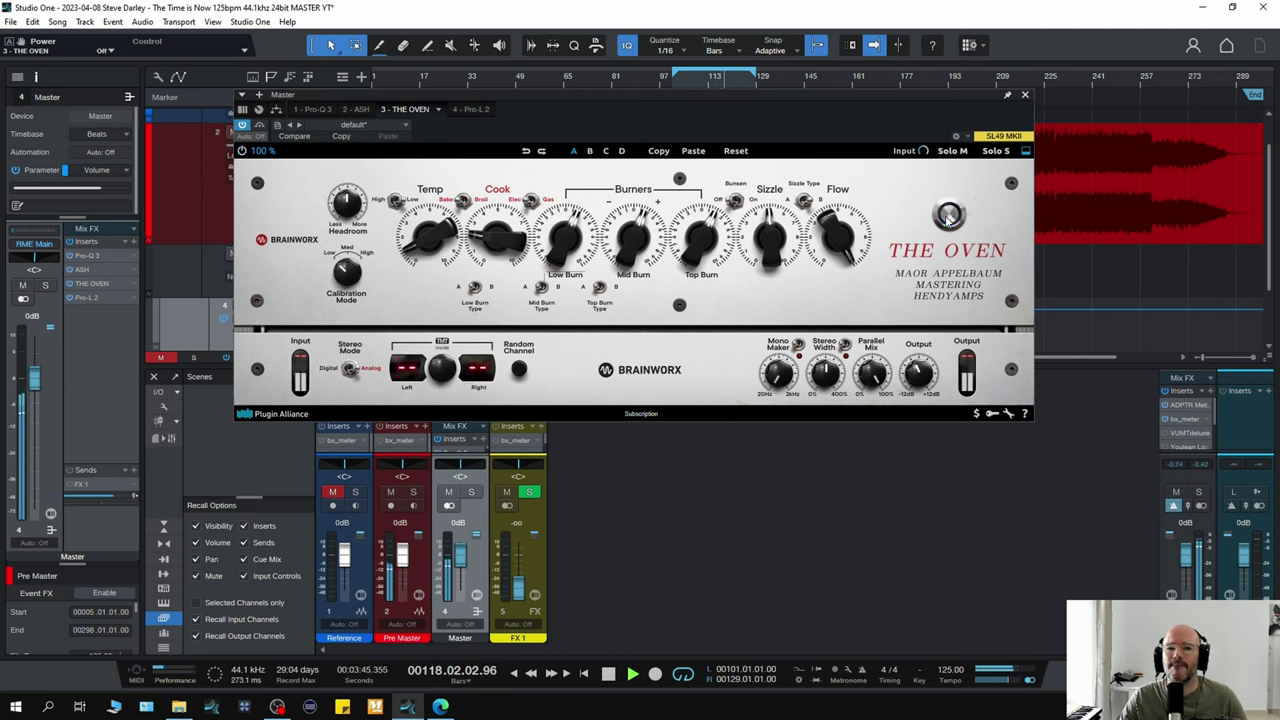
{"action": "mouse_move", "coordinate": [912, 378]}
{"action": "scroll", "coordinate": [912, 378], "scroll_direction": "down", "scroll_amount": 2}
{"action": "scroll", "coordinate": [912, 378], "scroll_direction": "down", "scroll_amount": 1}
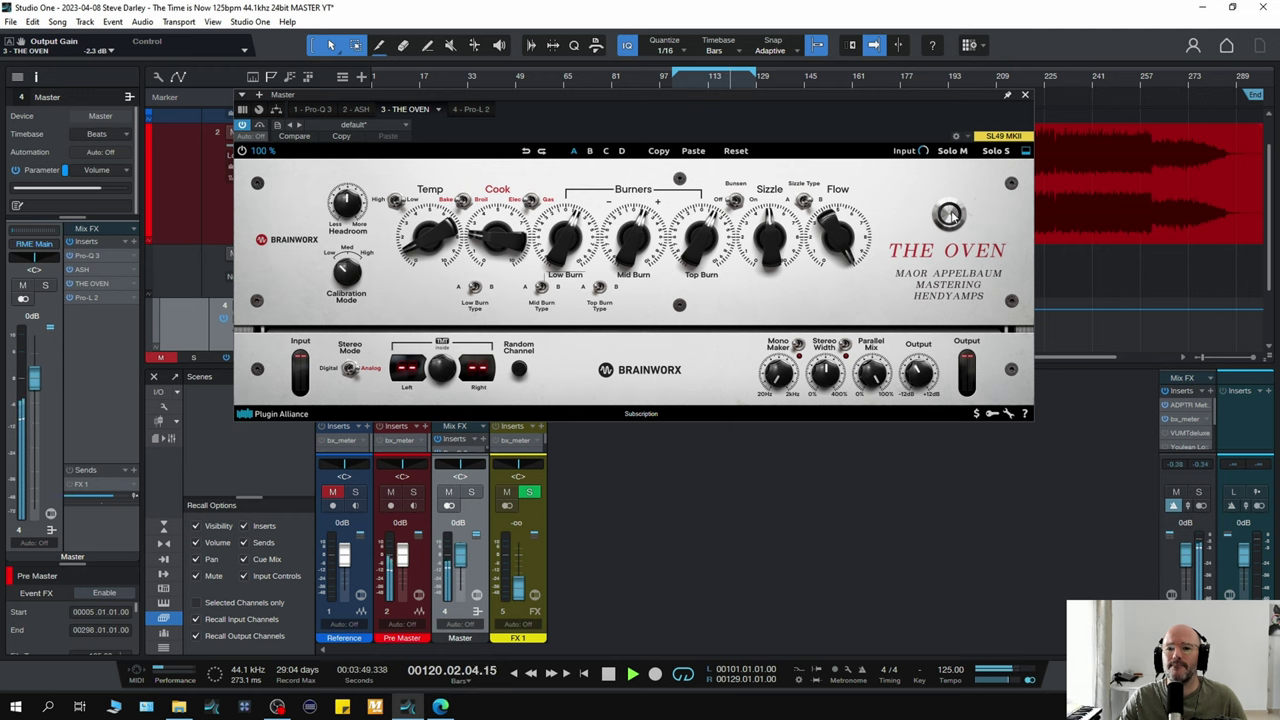
{"action": "left_click", "coordinate": [950, 214]}
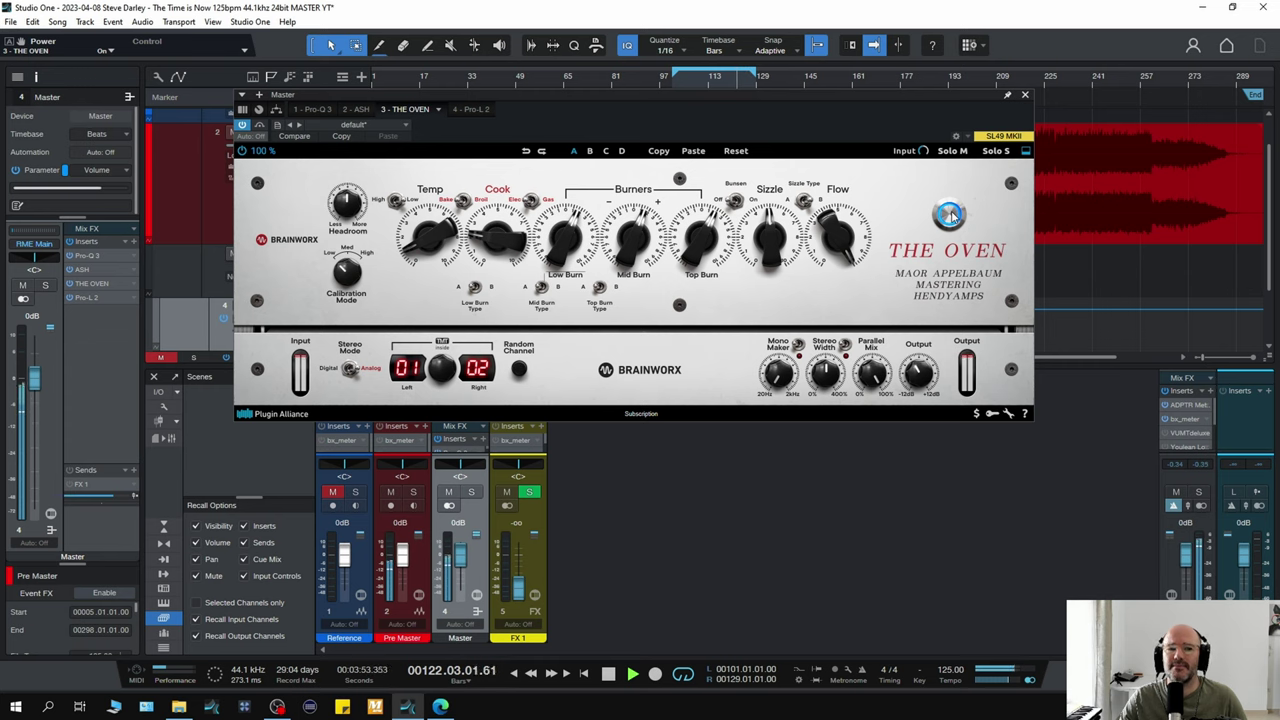
{"action": "left_click", "coordinate": [469, 110]}
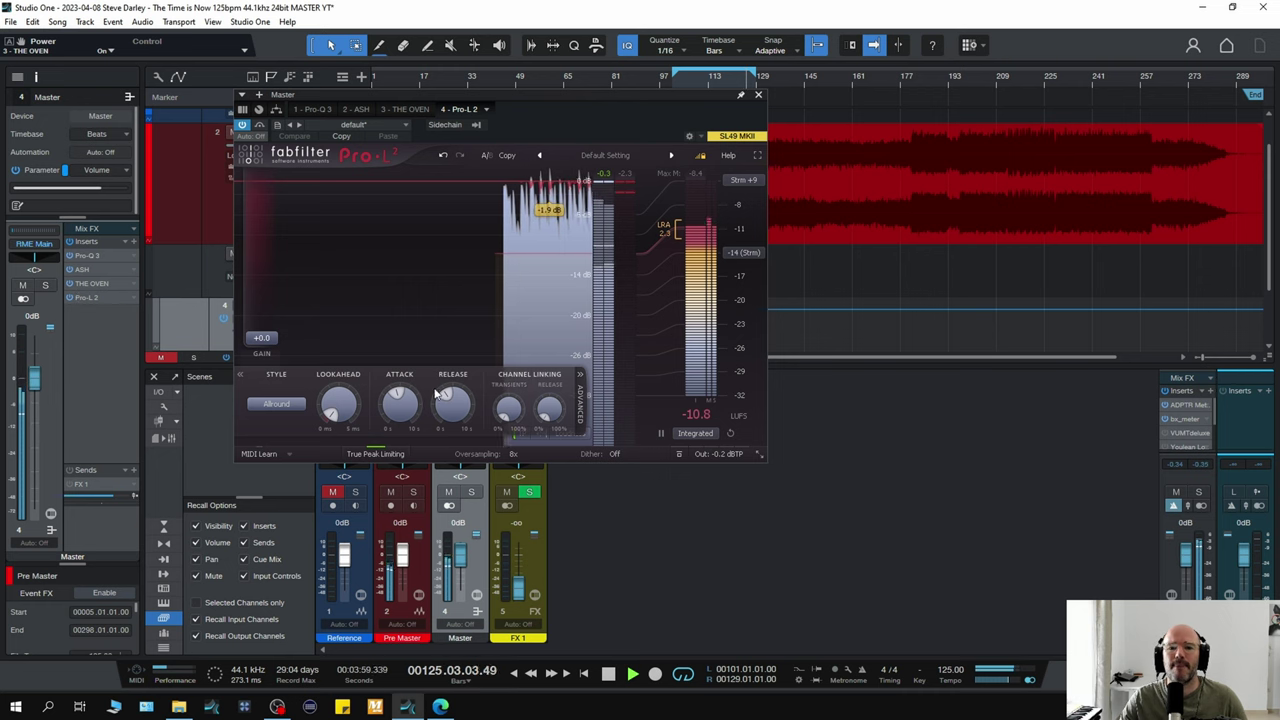
Step: Reset Pro-L 2's integrated loudness measurement, start playback and re-enable the limiter
{"action": "left_click", "coordinate": [728, 433]}
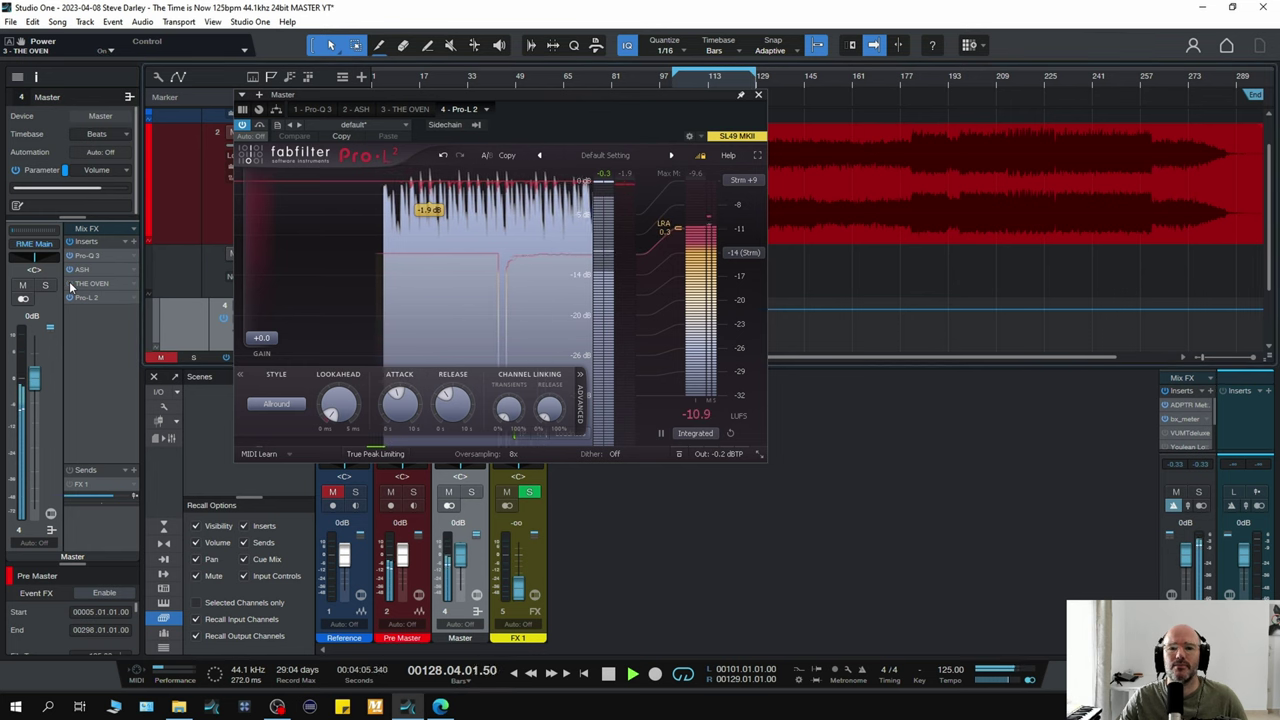
{"action": "left_click", "coordinate": [736, 435]}
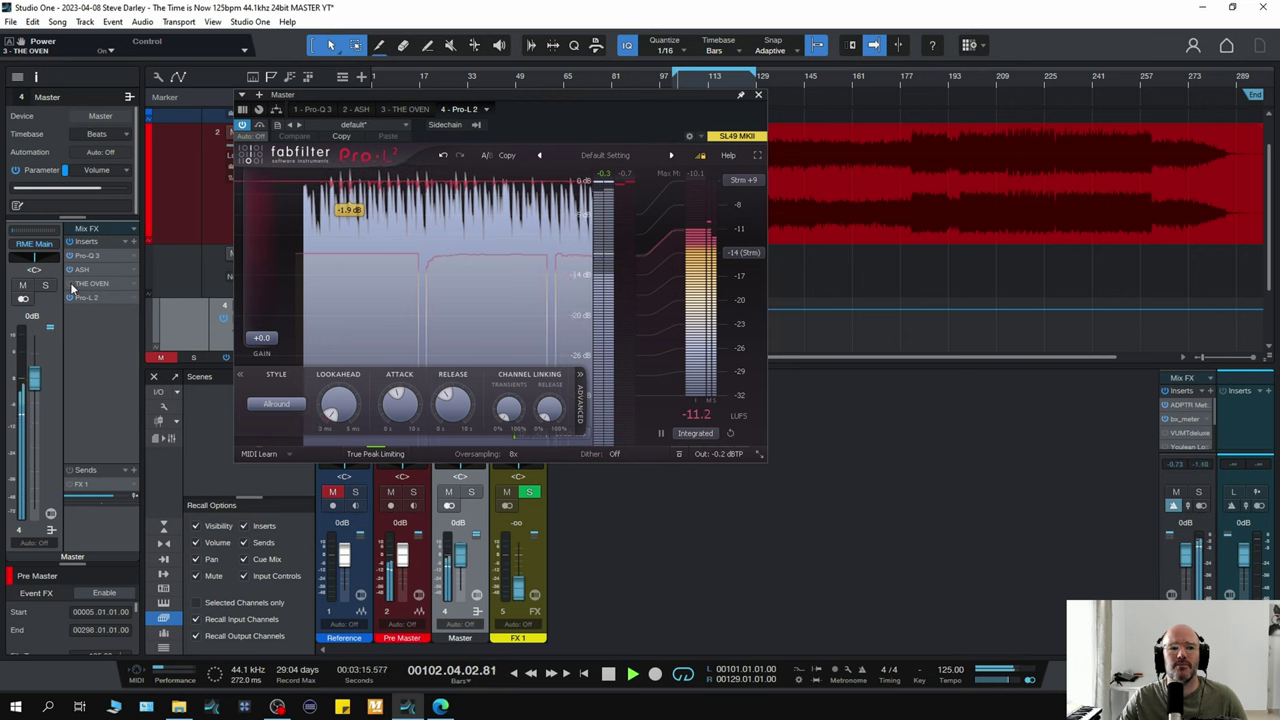
{"action": "left_click", "coordinate": [733, 432]}
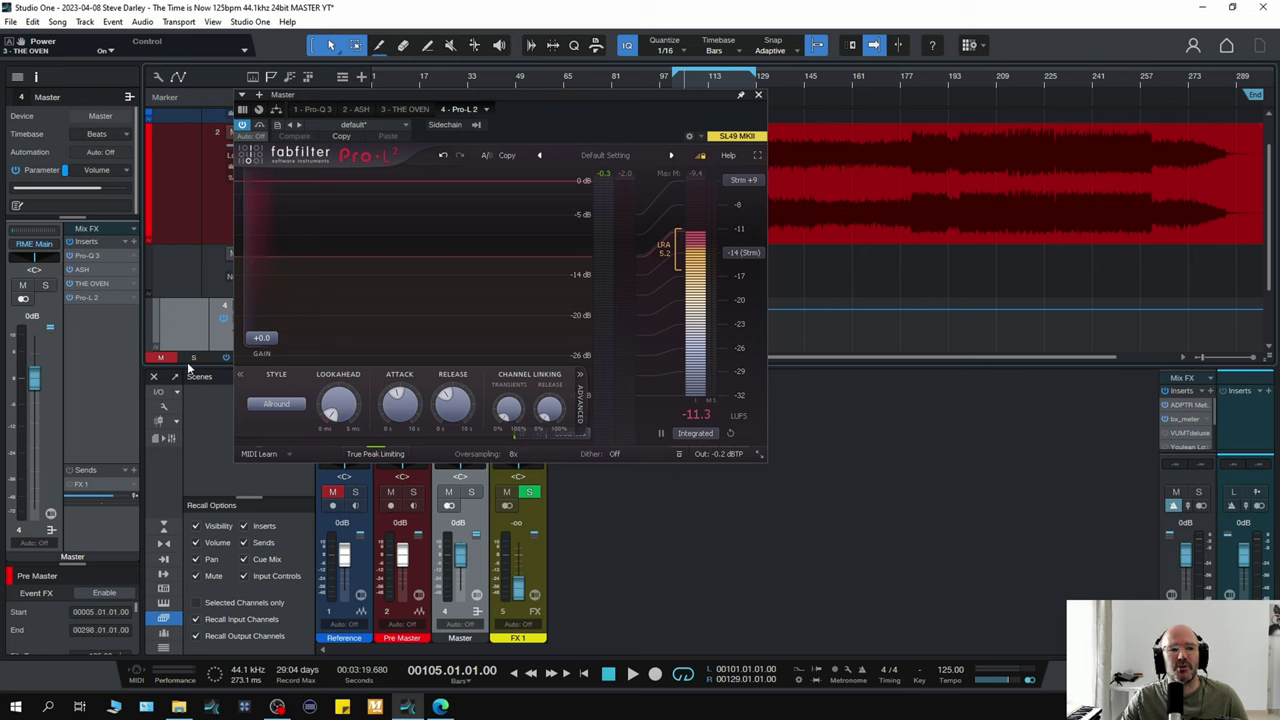
{"action": "key", "text": "space"}
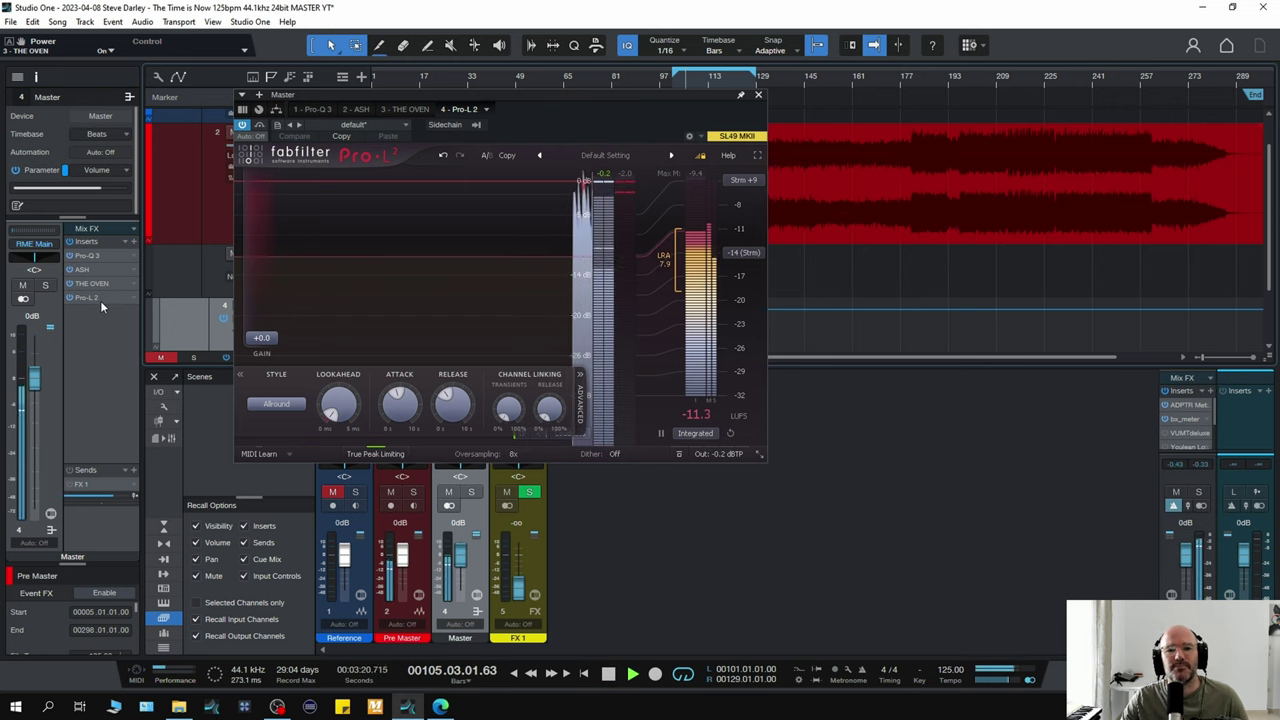
{"action": "left_click", "coordinate": [88, 299]}
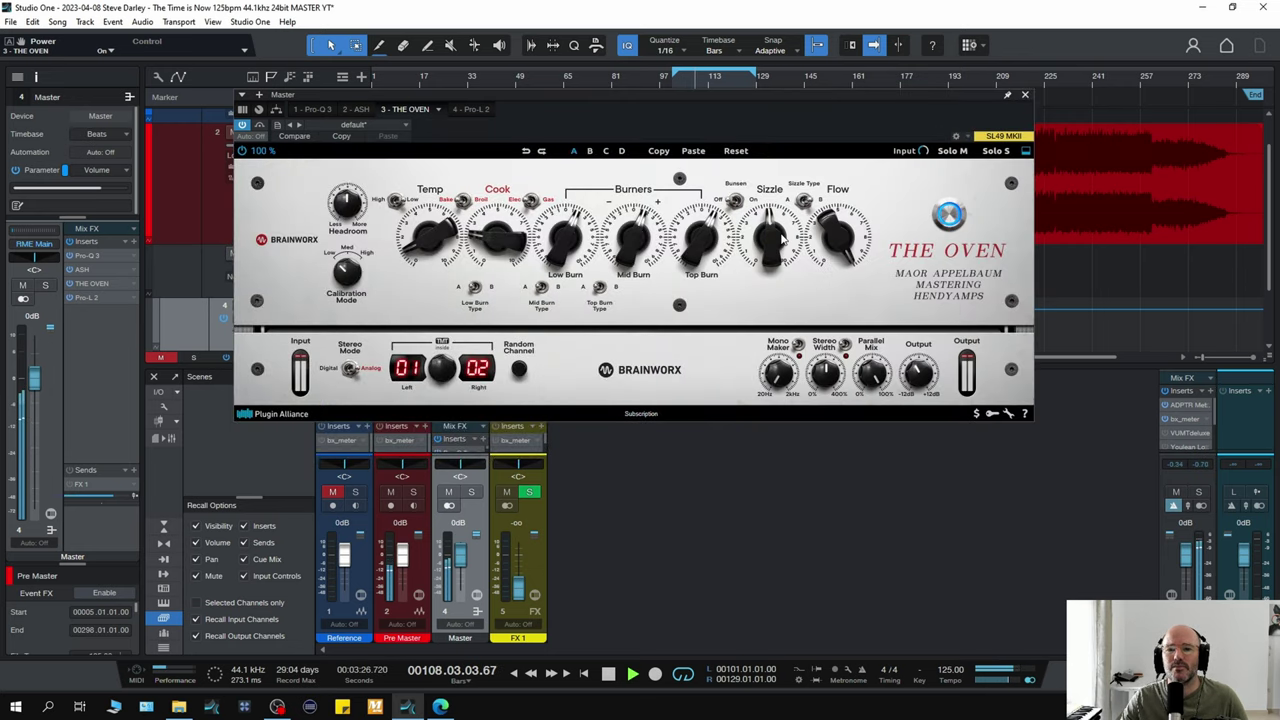
Step: Turn up The Oven's Sizzle, A/B it against bypass, then stop playback
{"action": "left_click_drag", "start_coordinate": [770, 224], "coordinate": [758, 233]}
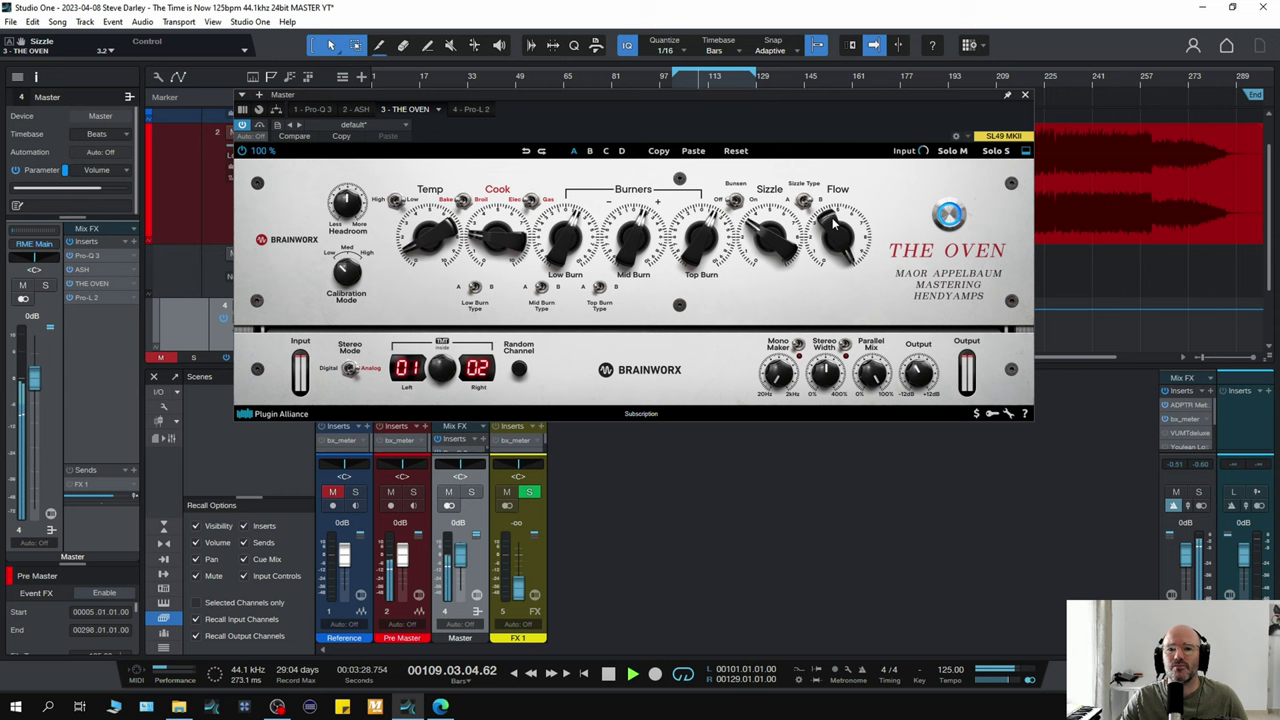
{"action": "left_click", "coordinate": [950, 218]}
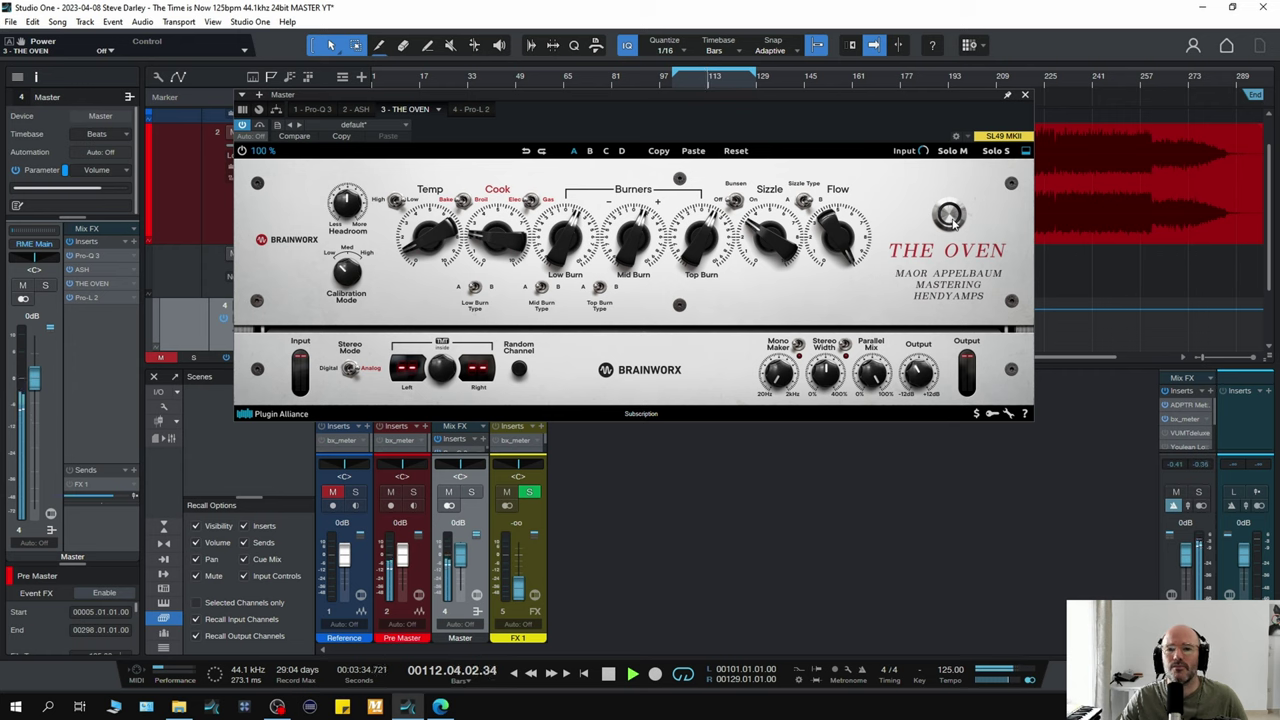
{"action": "left_click", "coordinate": [950, 218]}
{"action": "key", "text": "space"}
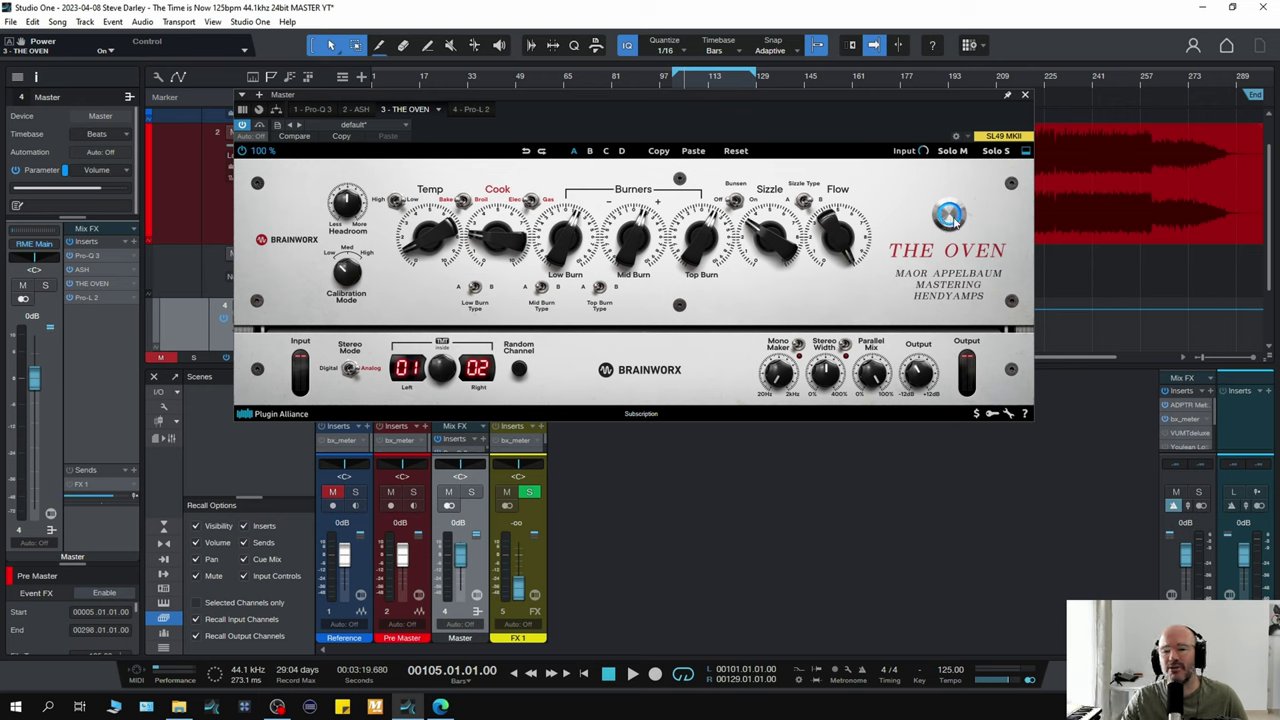
Step: During playback, set Low Burn to +1.7, Temp to 1.4 and output gain to -2.9 dB
{"action": "key", "text": "space"}
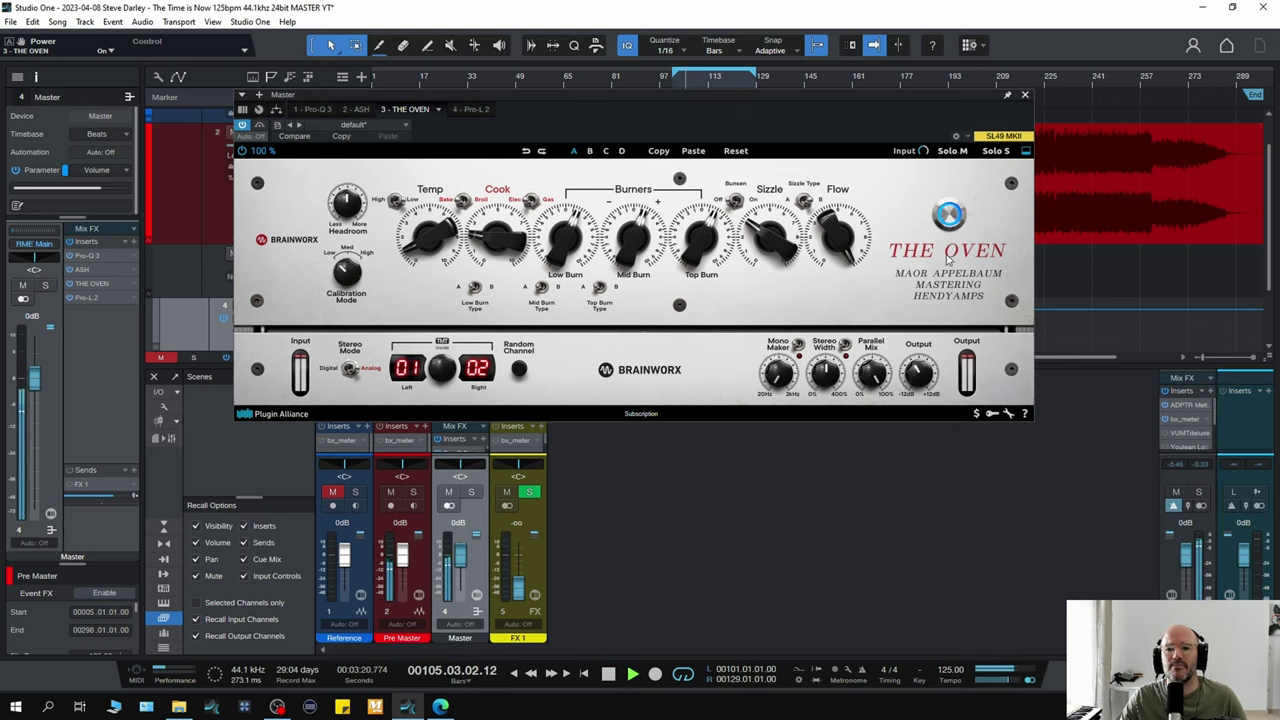
{"action": "mouse_move", "coordinate": [759, 252]}
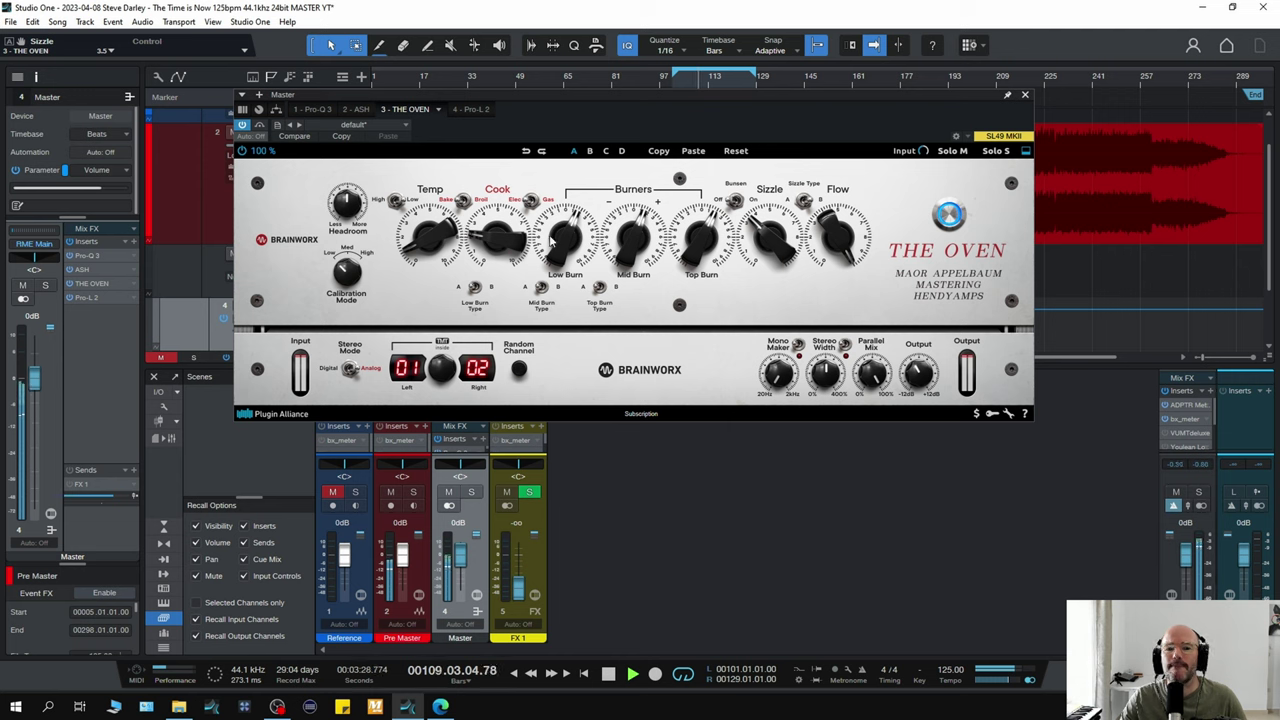
{"action": "left_click_drag", "start_coordinate": [555, 240], "coordinate": [555, 236]}
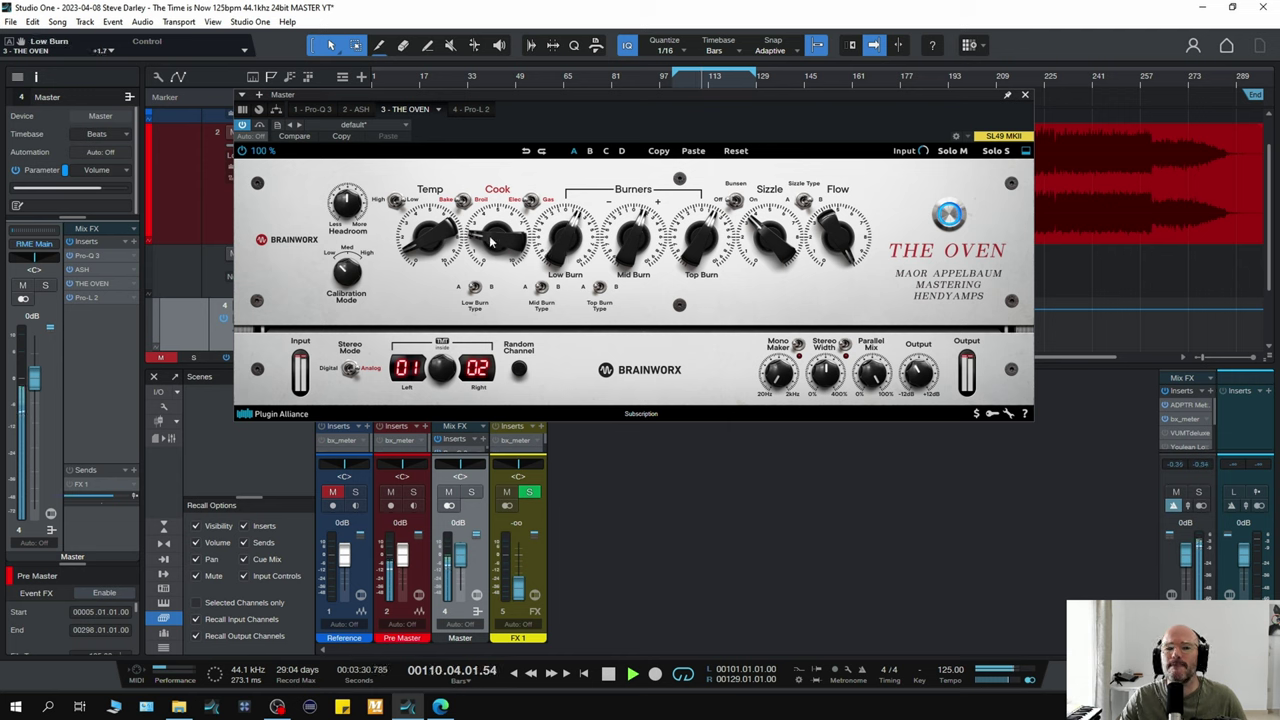
{"action": "left_click_drag", "start_coordinate": [425, 246], "coordinate": [424, 250]}
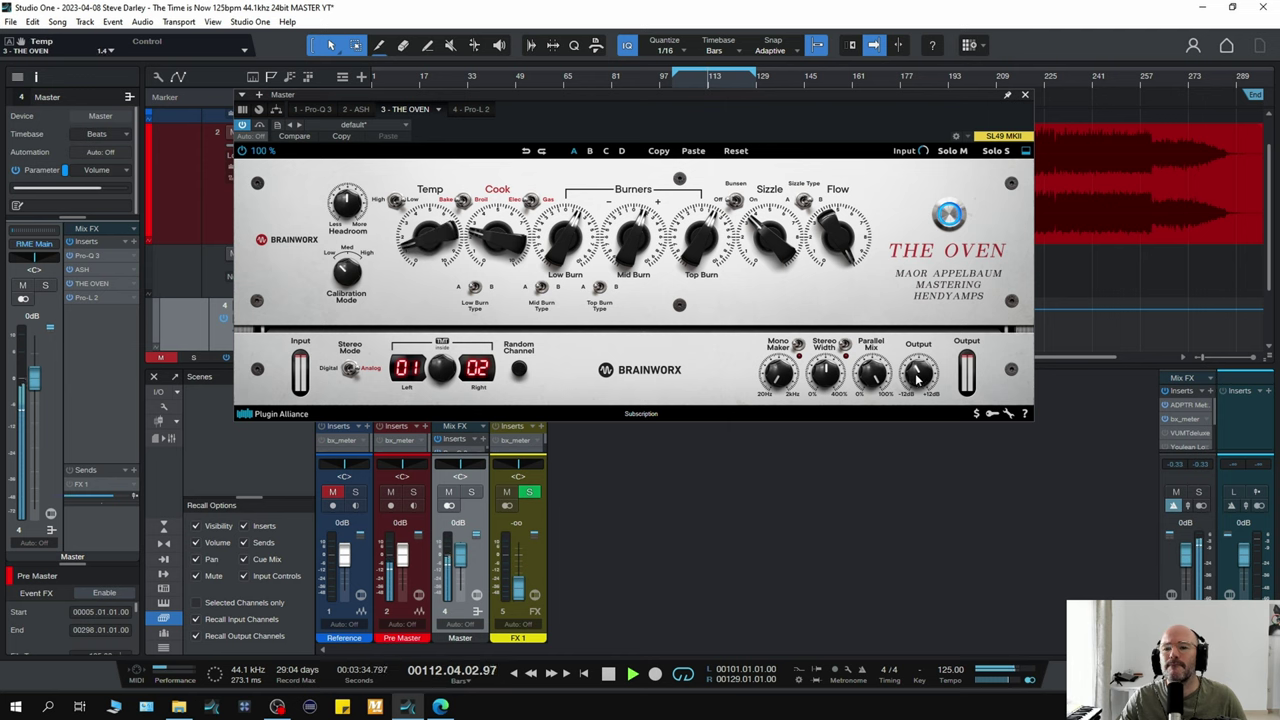
{"action": "left_click_drag", "start_coordinate": [917, 375], "coordinate": [917, 378]}
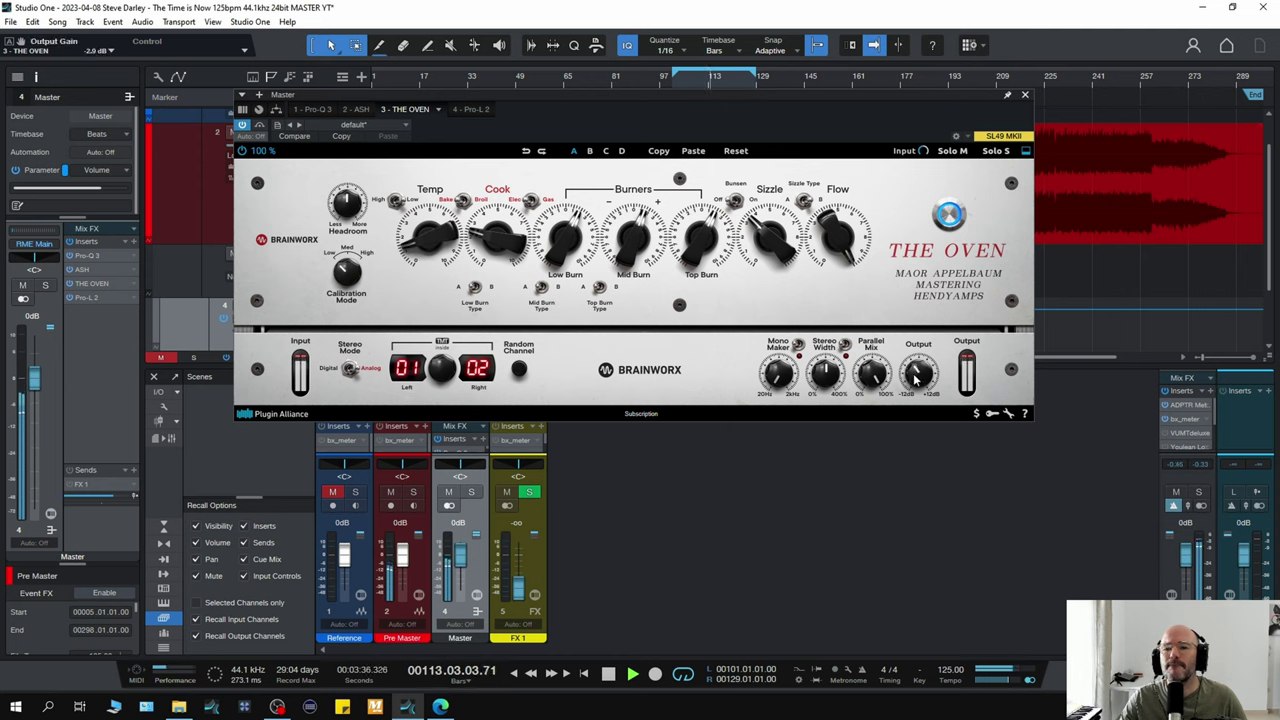
Step: A/B The Oven against bypass, ending with it bypassed
{"action": "left_click", "coordinate": [950, 215]}
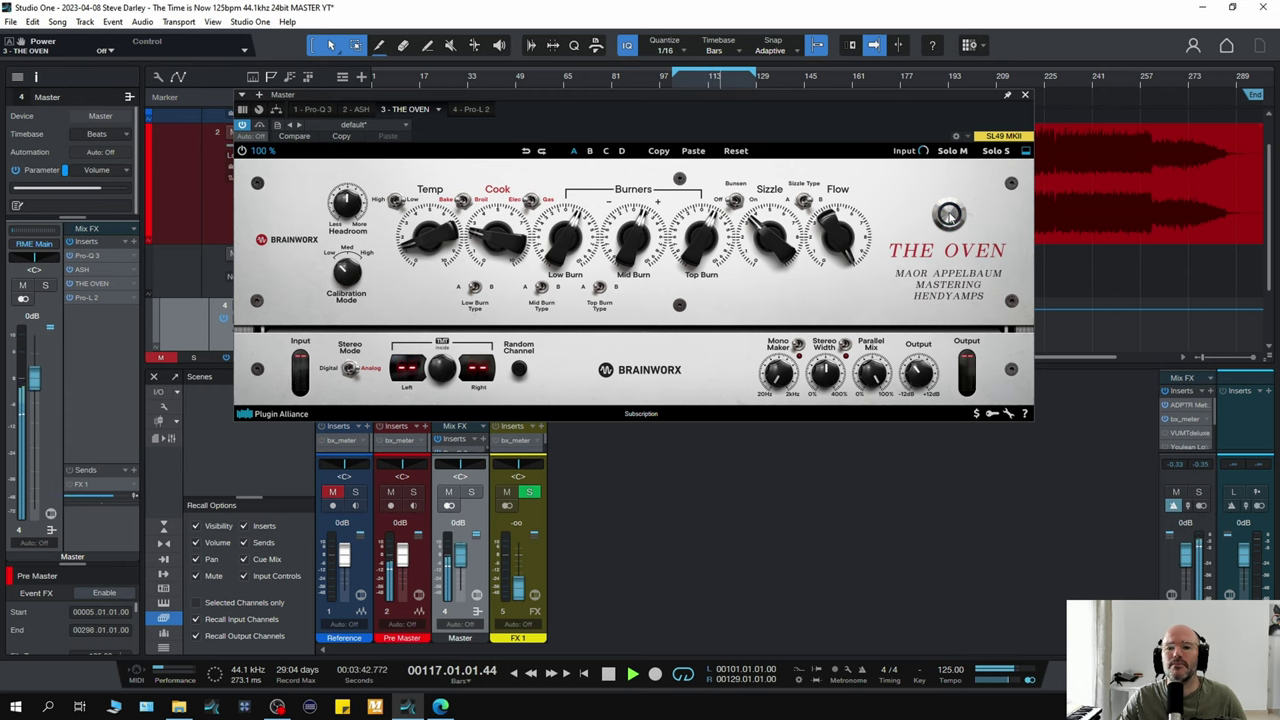
{"action": "left_click", "coordinate": [950, 215]}
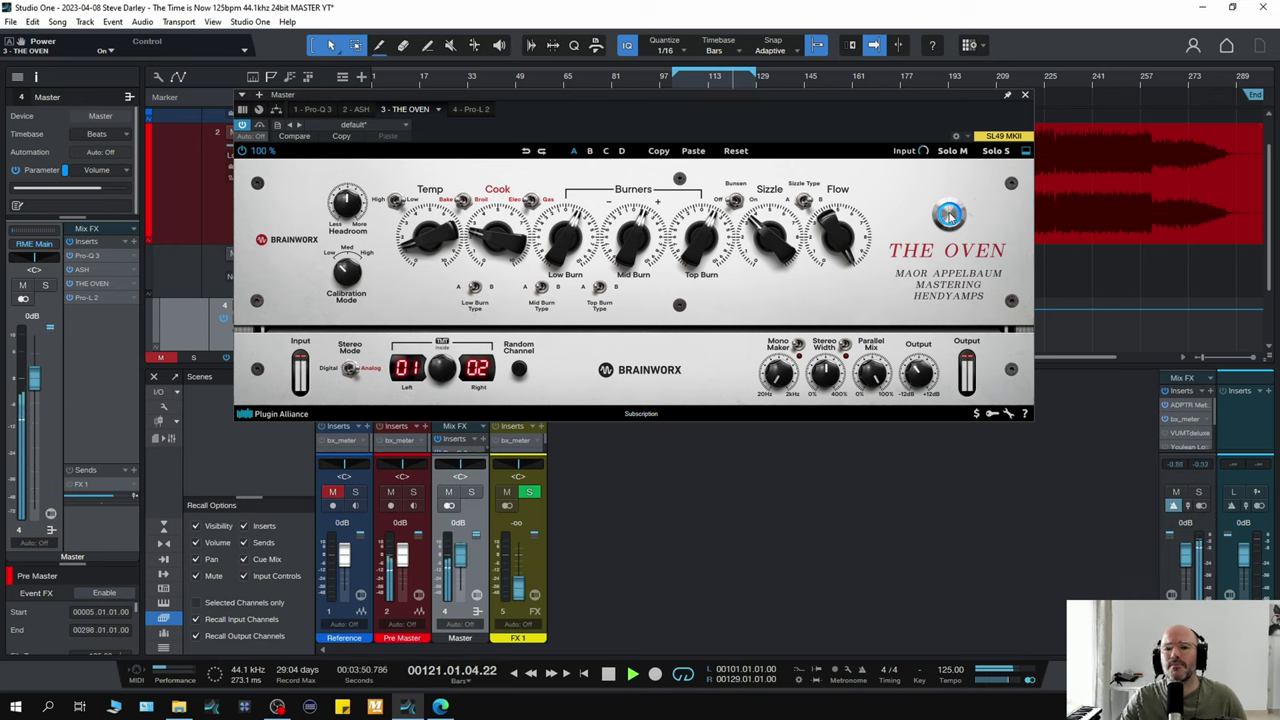
{"action": "left_click", "coordinate": [949, 214]}
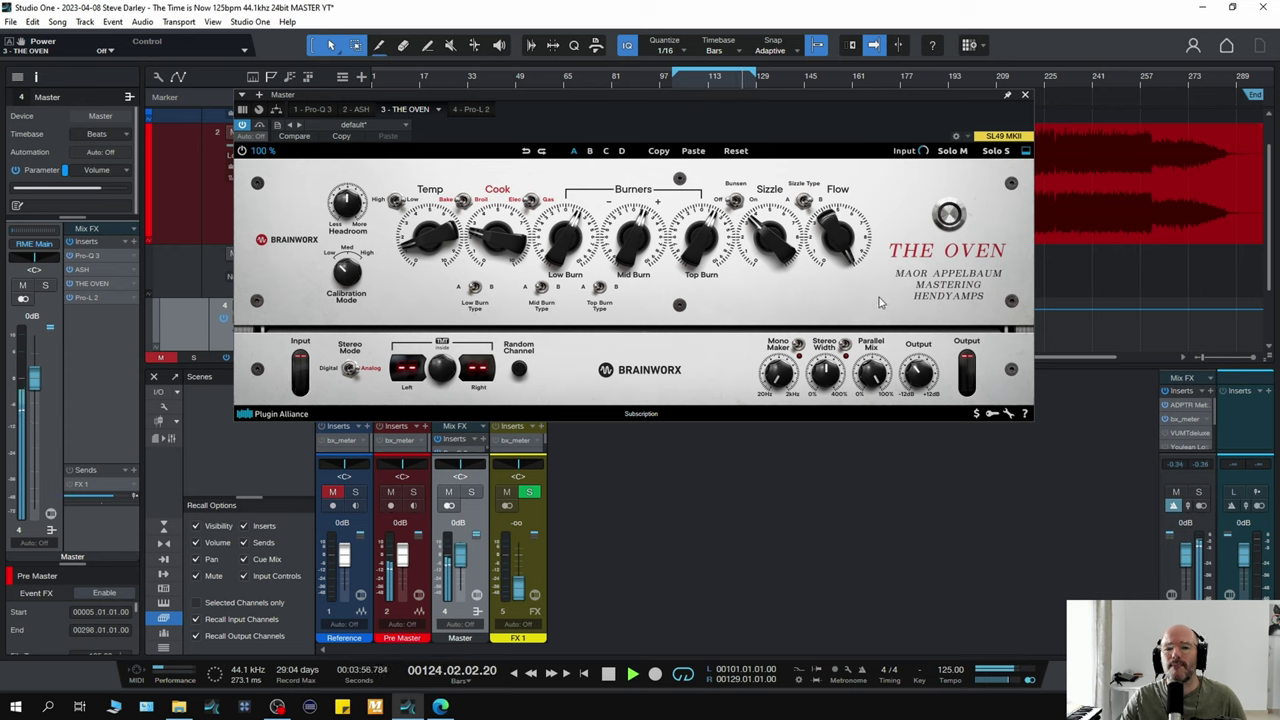
{"action": "key", "text": "space"}
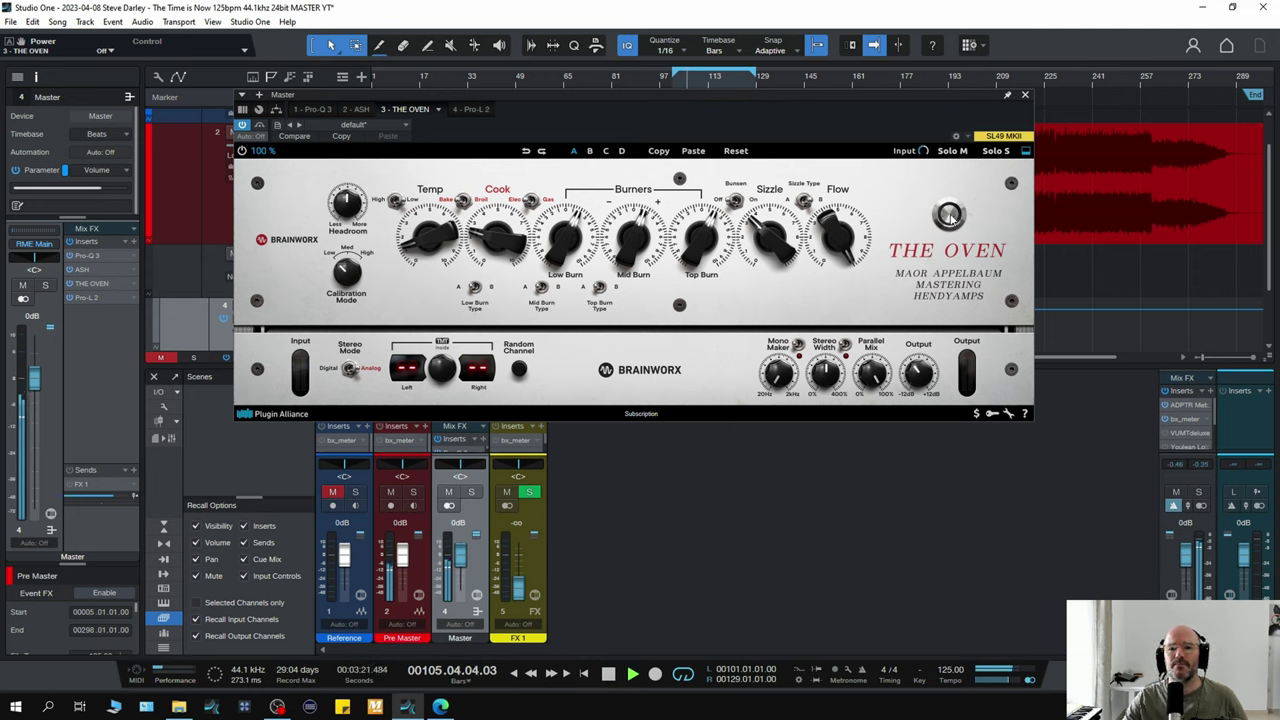
Step: Re-engage The Oven, restart playback from the section start and A/B it once more
{"action": "left_click", "coordinate": [949, 215]}
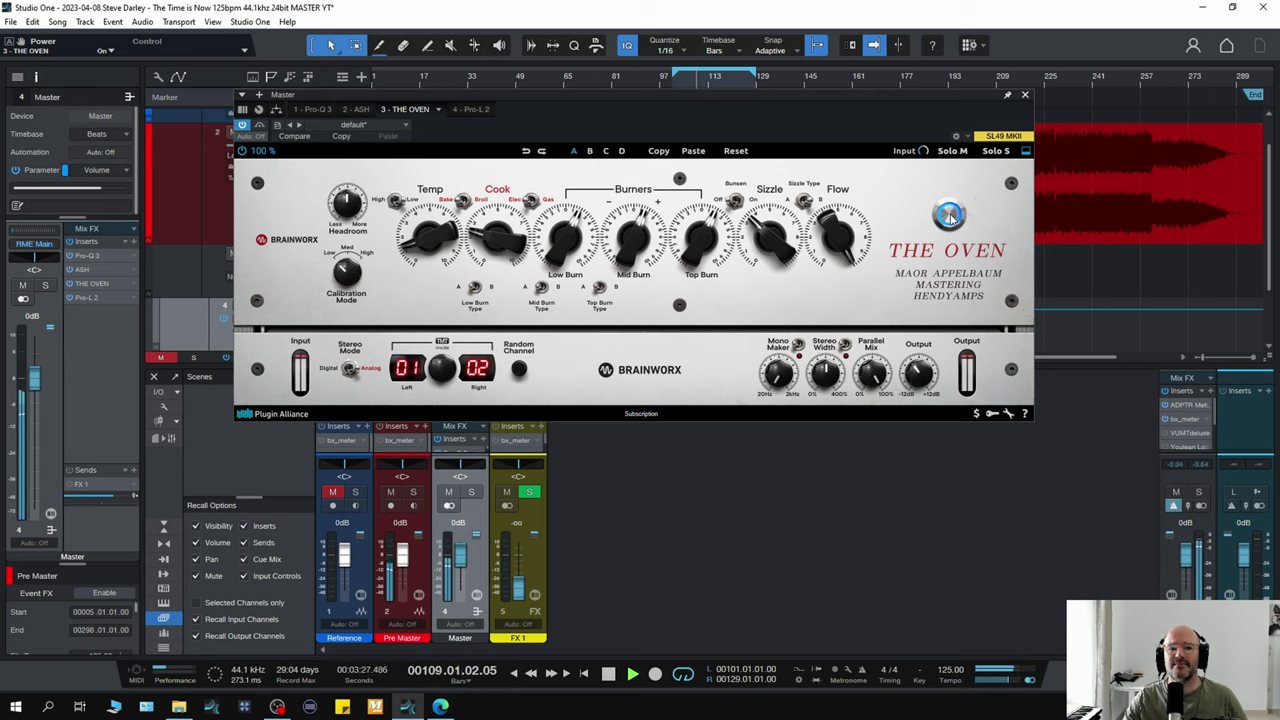
{"action": "key", "text": "space"}
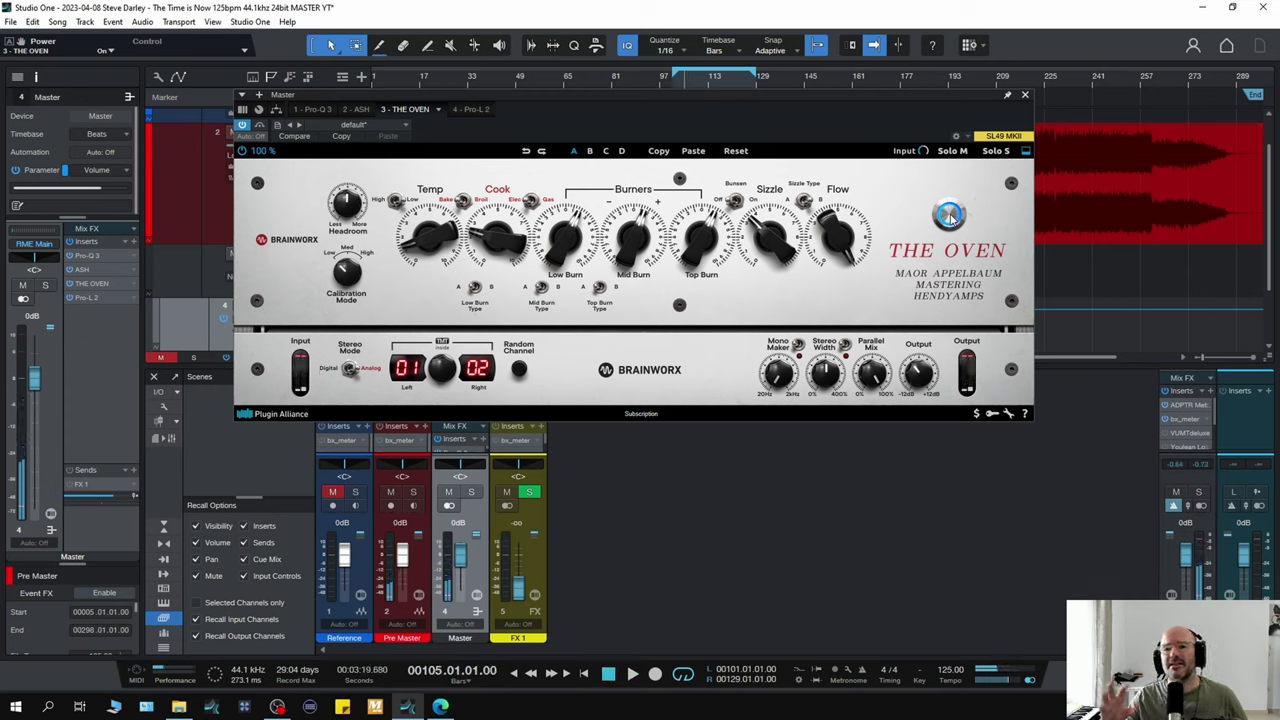
{"action": "key", "text": "space"}
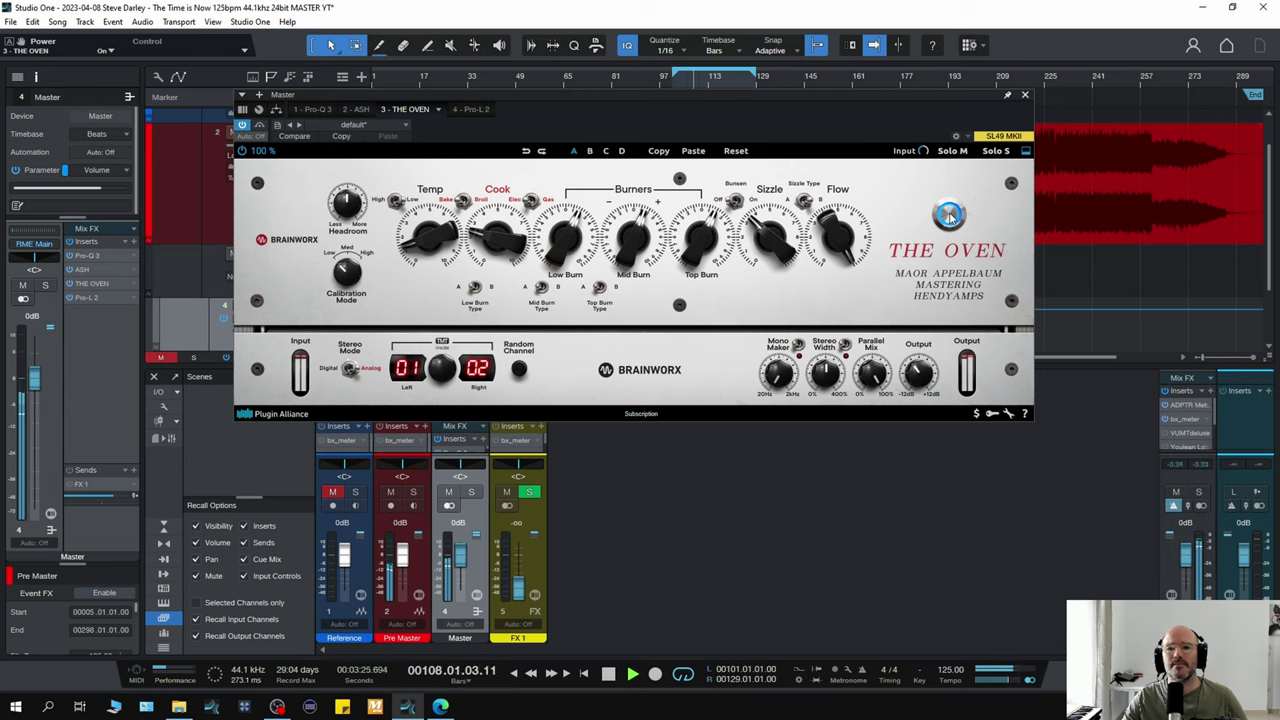
{"action": "left_click", "coordinate": [949, 214]}
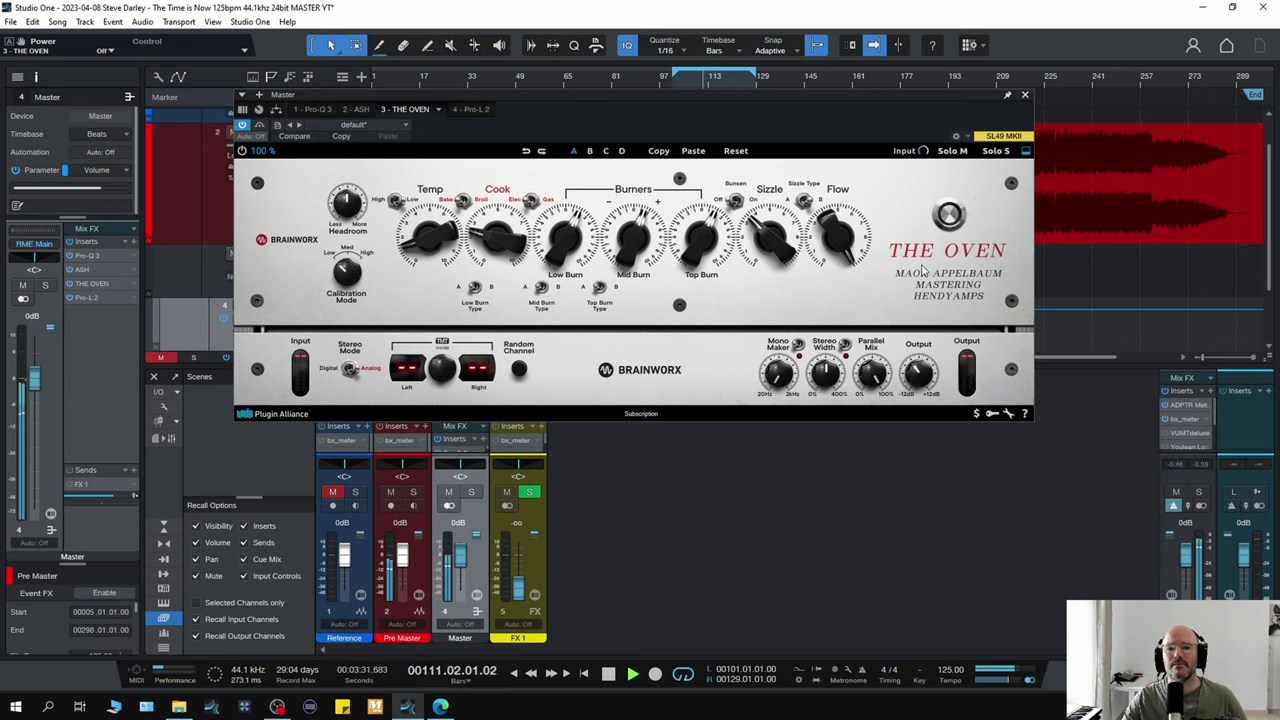
{"action": "left_click", "coordinate": [949, 214]}
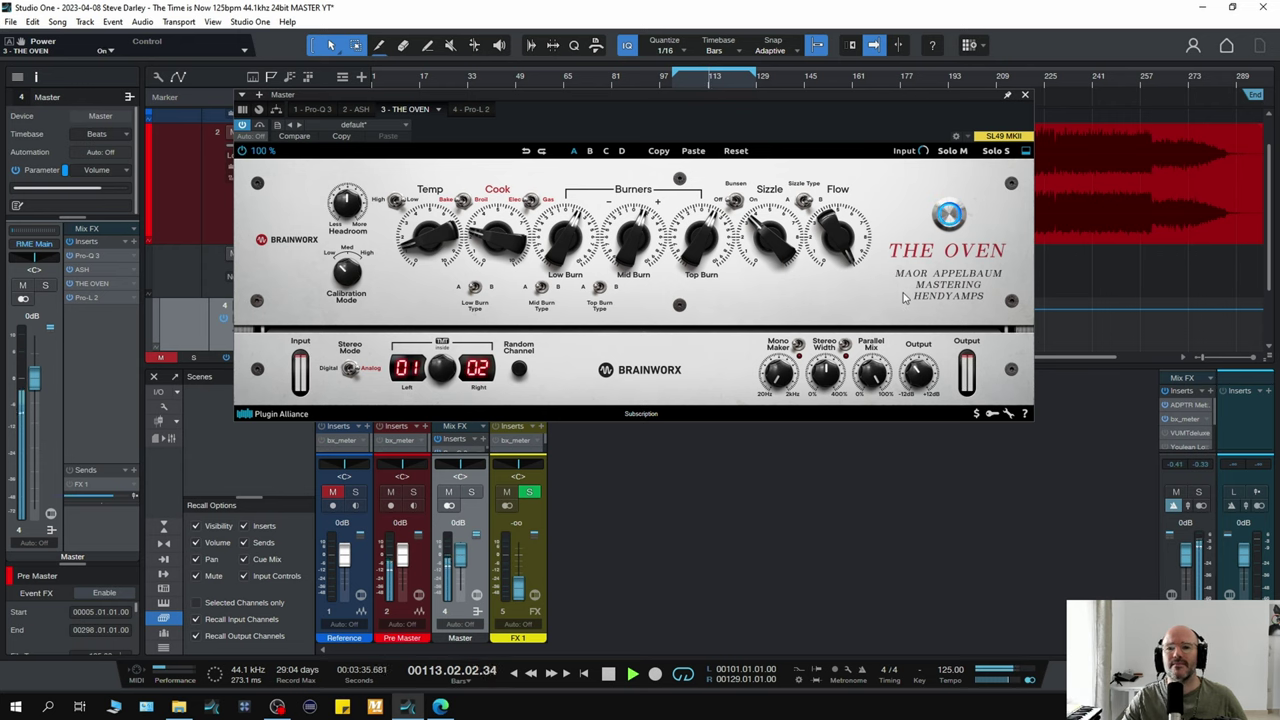